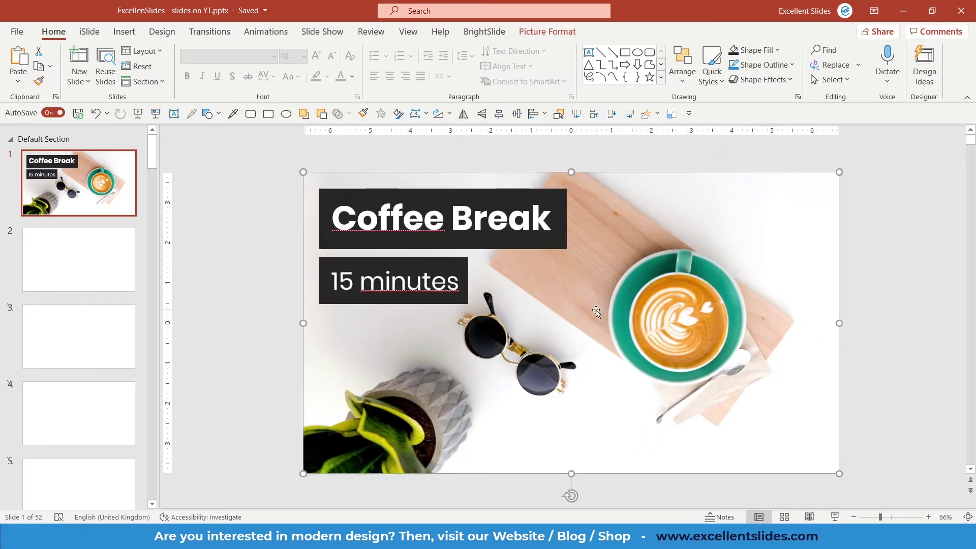
Insert a new blank slide after slide 1, then reselect slide 1's coffee photo.
{"action": "left_click", "coordinate": [854, 267]}
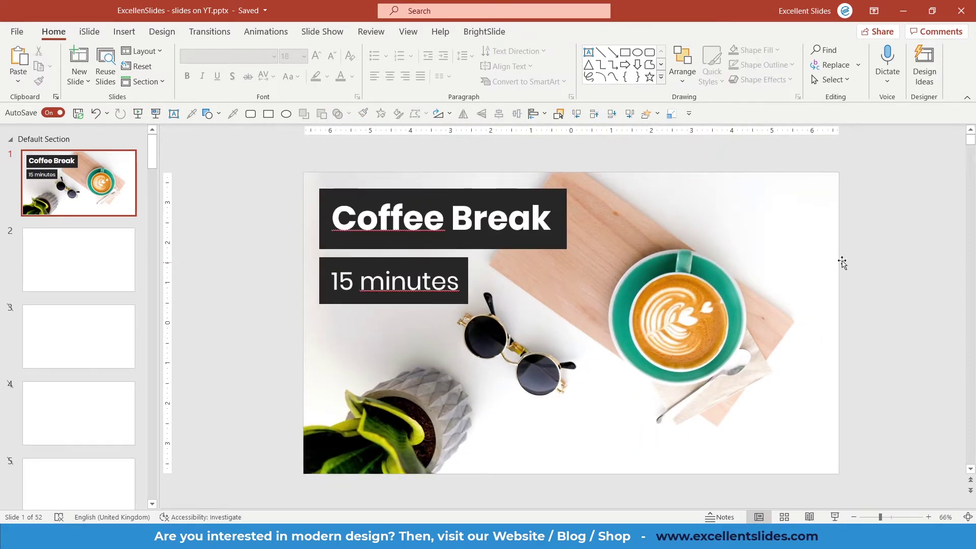
{"action": "right_click", "coordinate": [99, 225]}
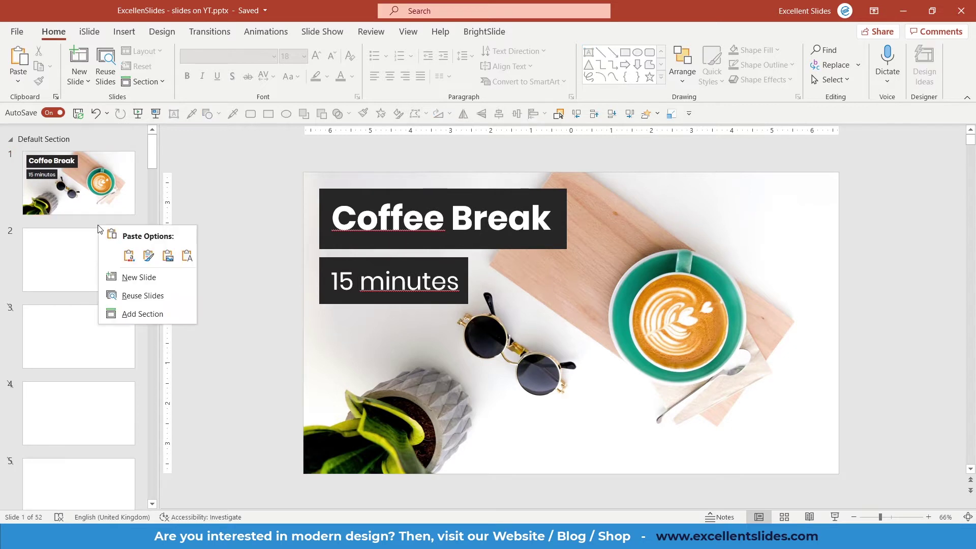
{"action": "left_click", "coordinate": [126, 276]}
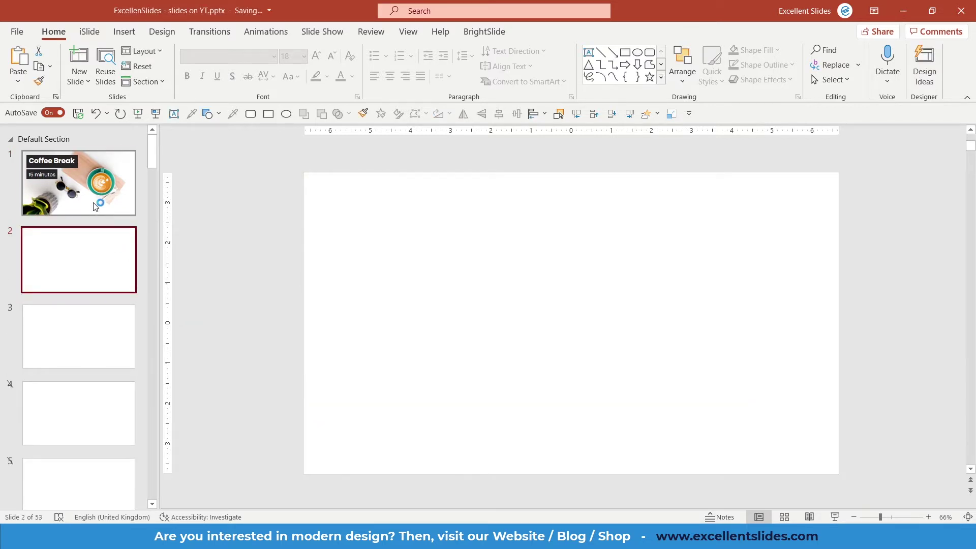
{"action": "left_click", "coordinate": [122, 201]}
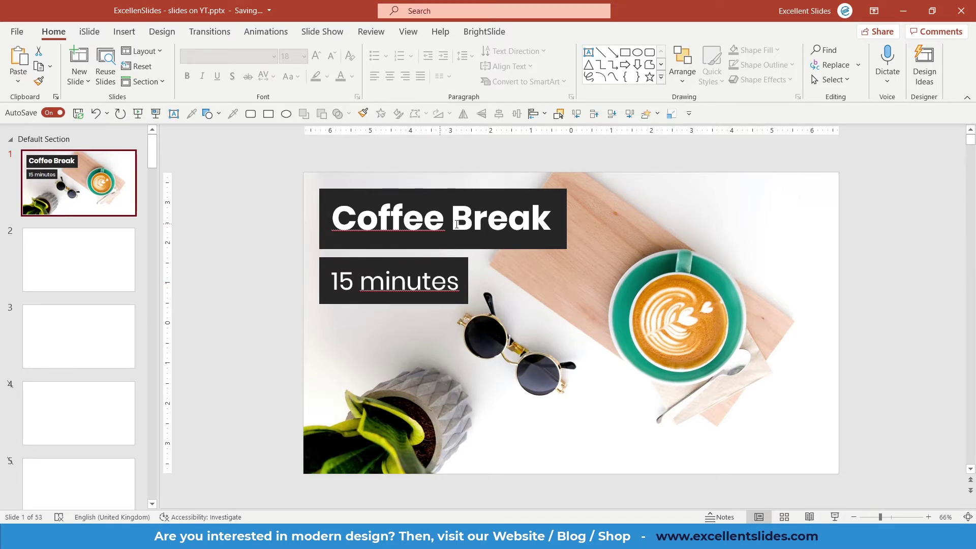
{"action": "left_click", "coordinate": [697, 254]}
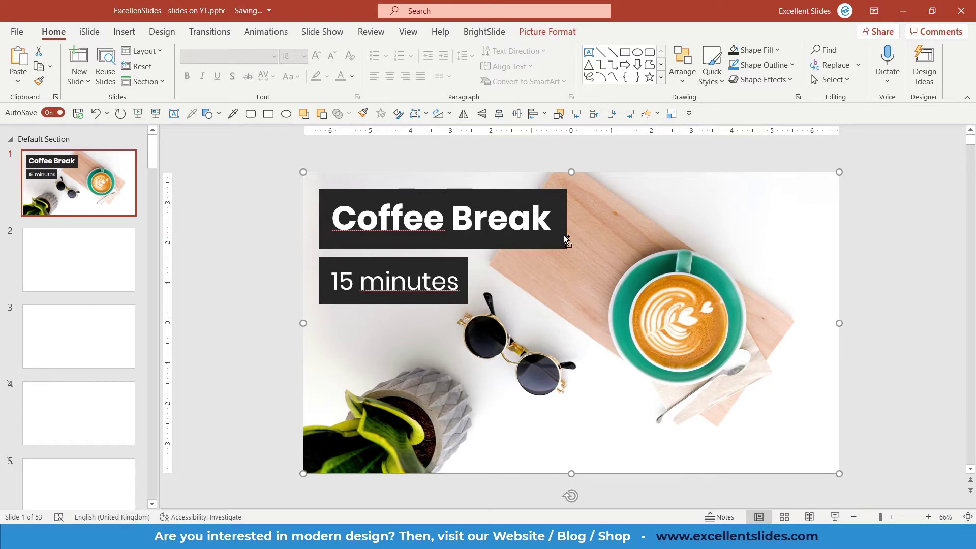
Paste the coffee photo onto slide 2 and reset its picture and size.
{"action": "left_click", "coordinate": [57, 255]}
{"action": "key", "text": "ctrl+v"}
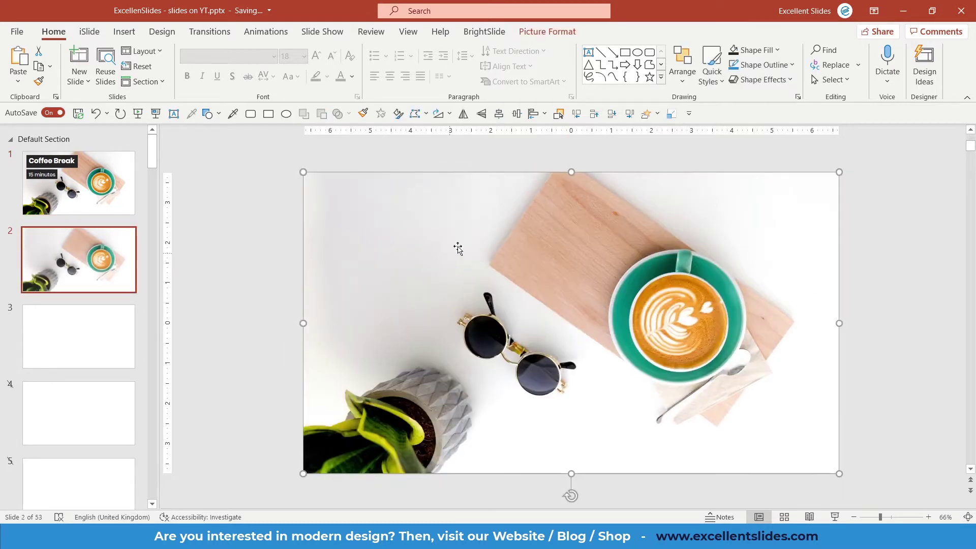
{"action": "left_click", "coordinate": [548, 31]}
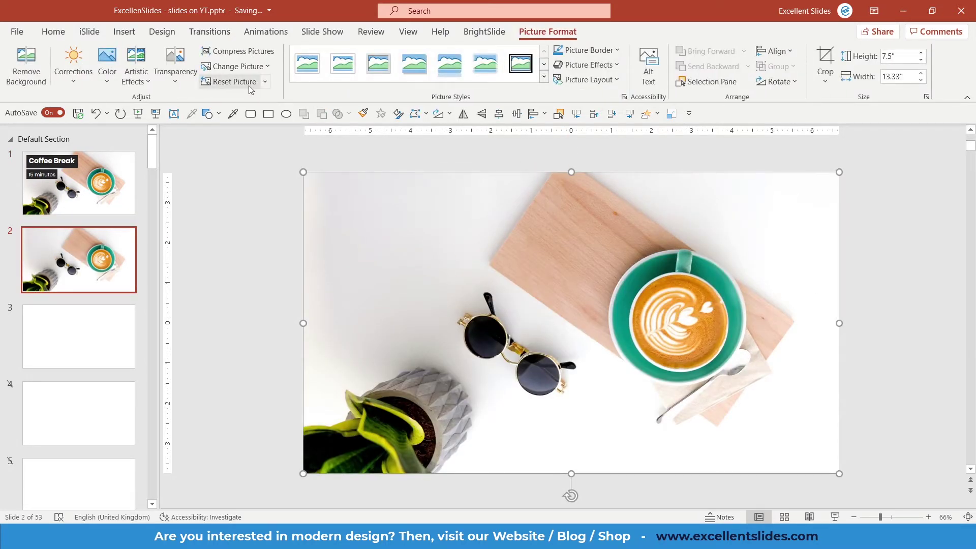
{"action": "left_click", "coordinate": [265, 82]}
{"action": "left_click", "coordinate": [265, 119]}
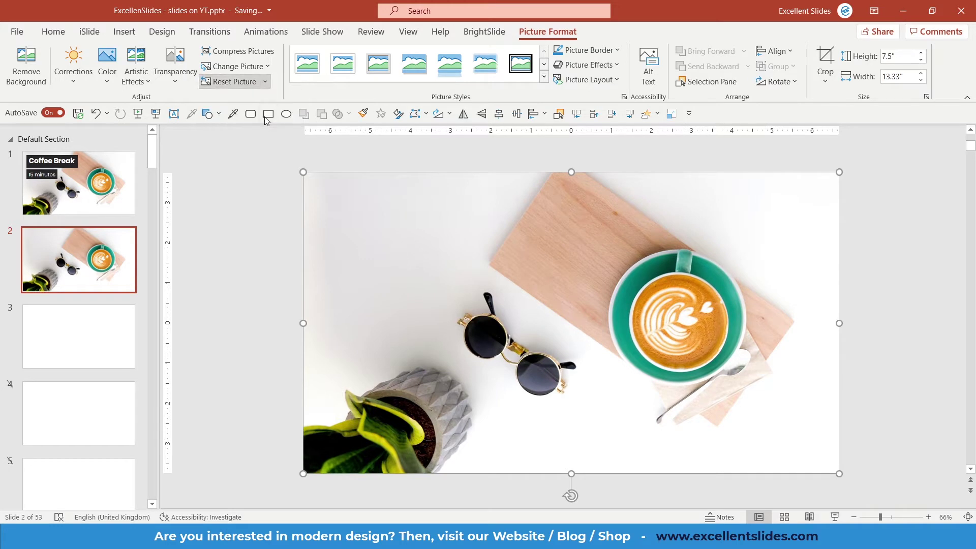
Scale the photo to the slide's width, about 13.33" by 8.99".
{"action": "scroll", "coordinate": [452, 233], "scroll_direction": "down", "scroll_amount": 3}
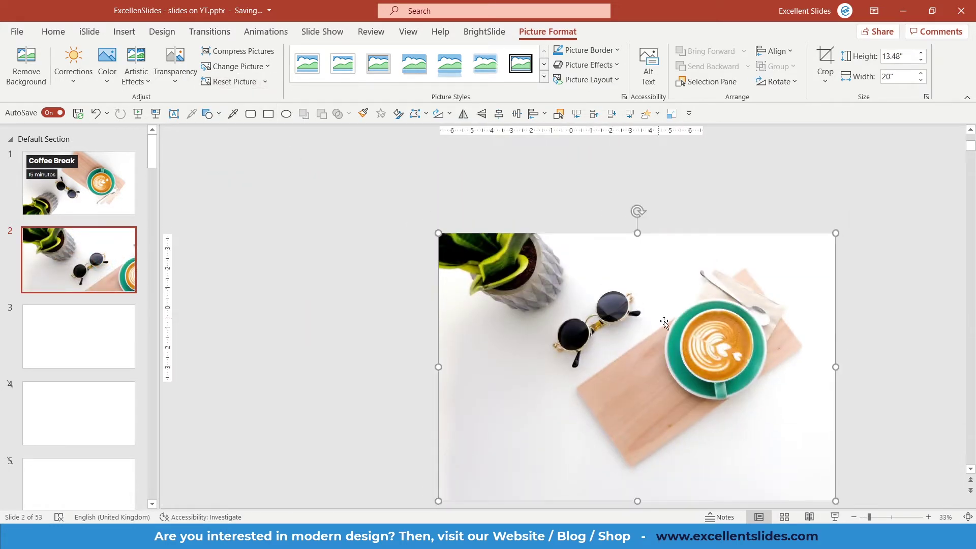
{"action": "left_click_drag", "start_coordinate": [834, 232], "coordinate": [786, 266]}
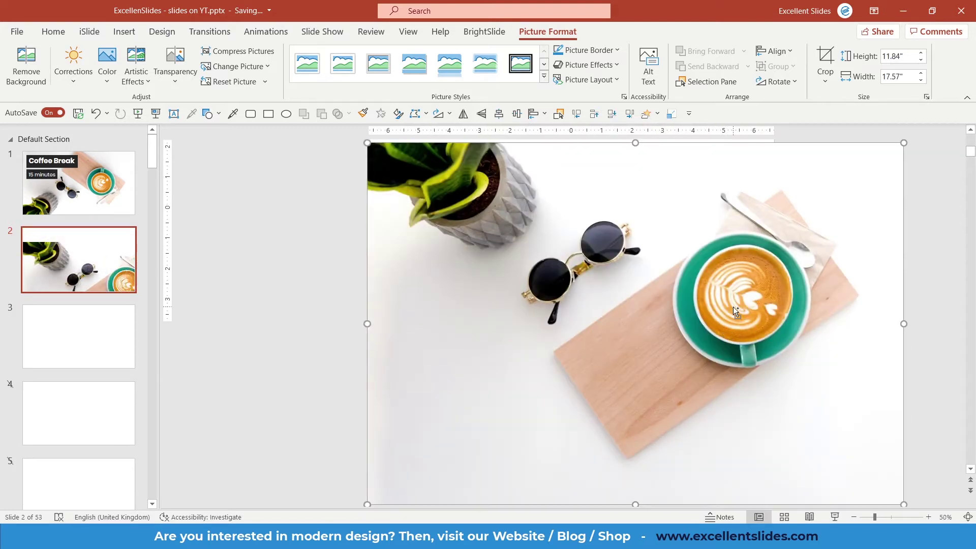
{"action": "left_click_drag", "start_coordinate": [724, 311], "coordinate": [727, 281]}
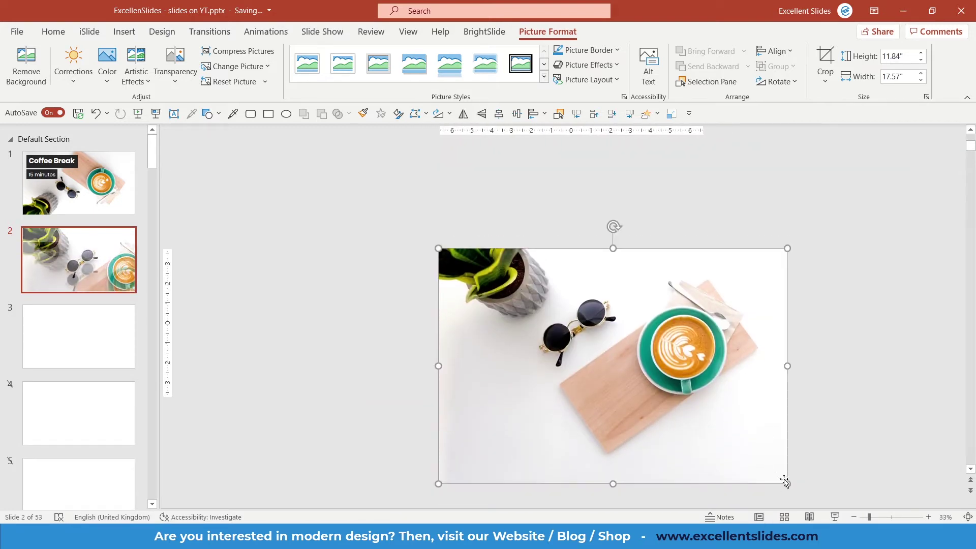
{"action": "left_click_drag", "start_coordinate": [787, 485], "coordinate": [702, 409]}
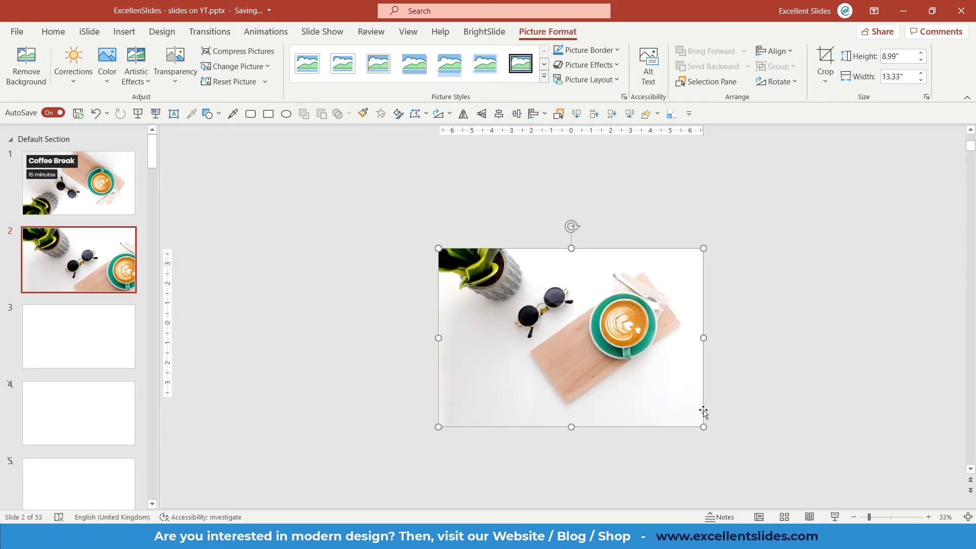
Crop the photo's bottom to the slide edge and flip it vertically.
{"action": "left_click", "coordinate": [824, 58]}
{"action": "left_click_drag", "start_coordinate": [572, 427], "coordinate": [577, 396]}
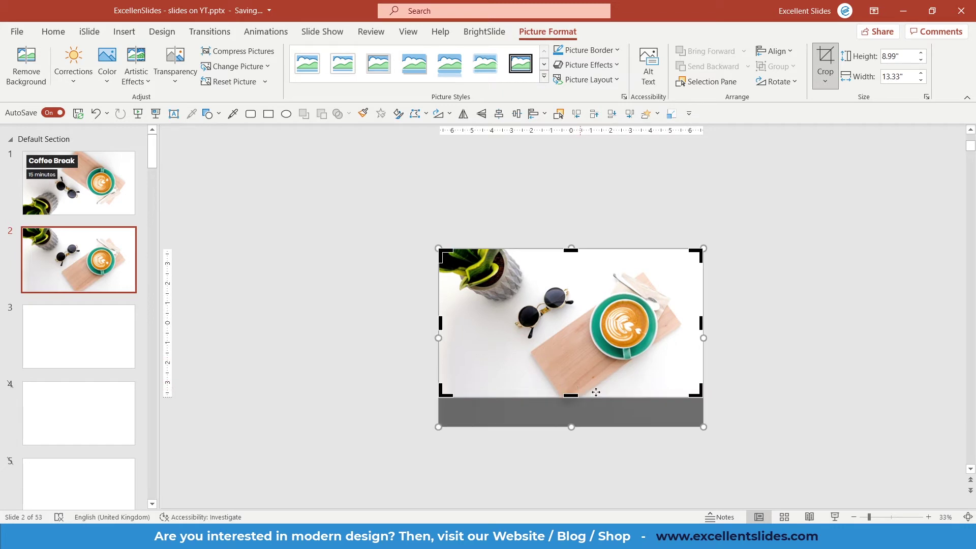
{"action": "left_click", "coordinate": [785, 362]}
{"action": "scroll", "coordinate": [700, 353], "scroll_direction": "up", "scroll_amount": 2}
{"action": "left_click", "coordinate": [585, 336]}
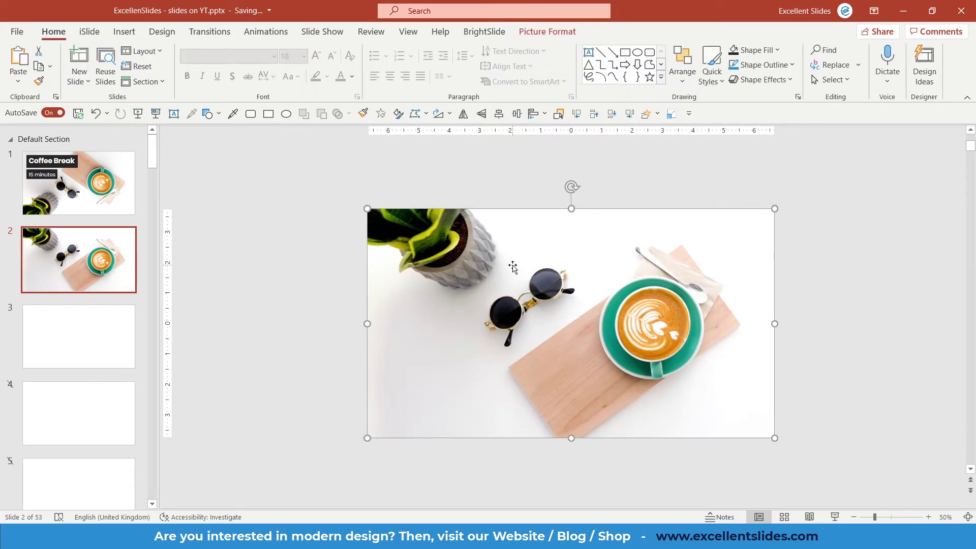
{"action": "left_click", "coordinate": [481, 115]}
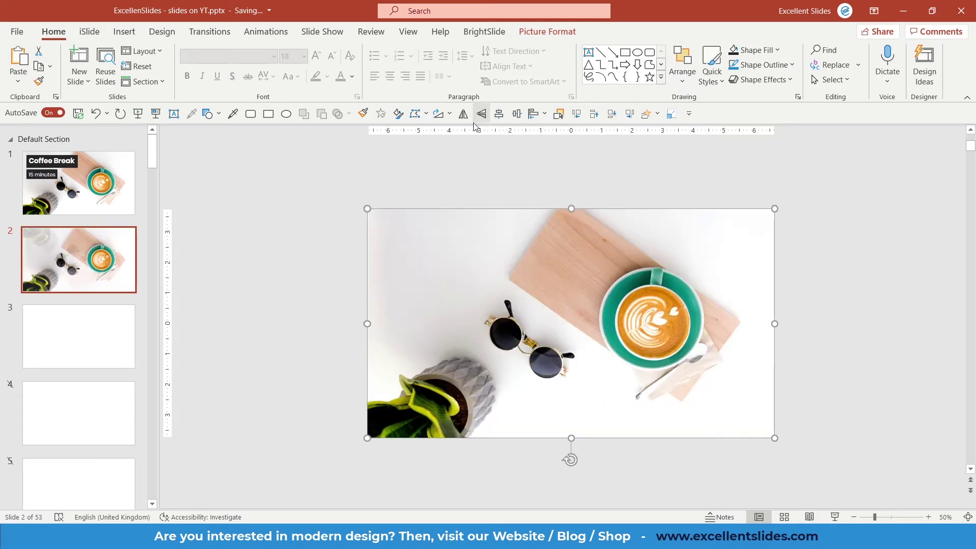
Compare slide 2 with slide 1 to confirm the photo's plant-bottom-left orientation.
{"action": "left_click", "coordinate": [102, 186]}
{"action": "key", "text": "Down"}
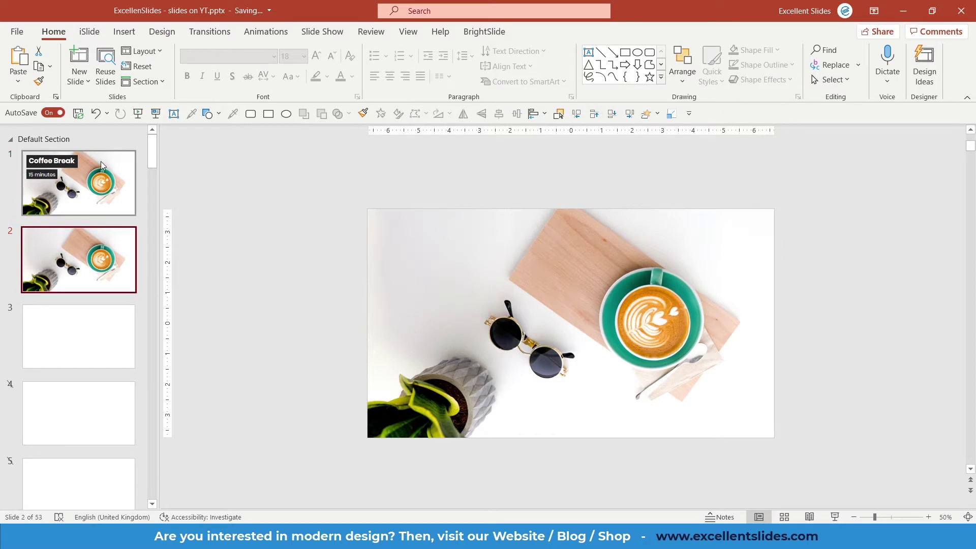
{"action": "key", "text": "Up"}
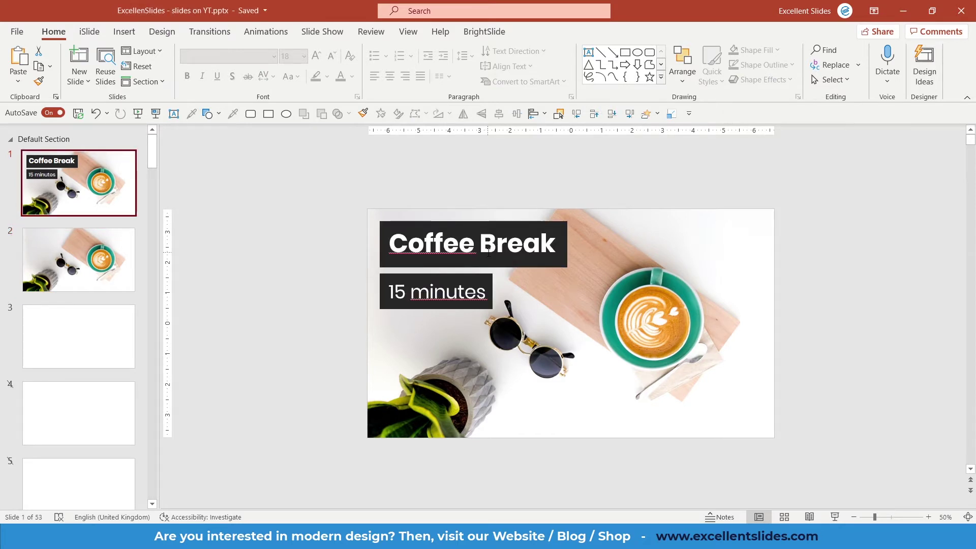
{"action": "key", "text": "Down"}
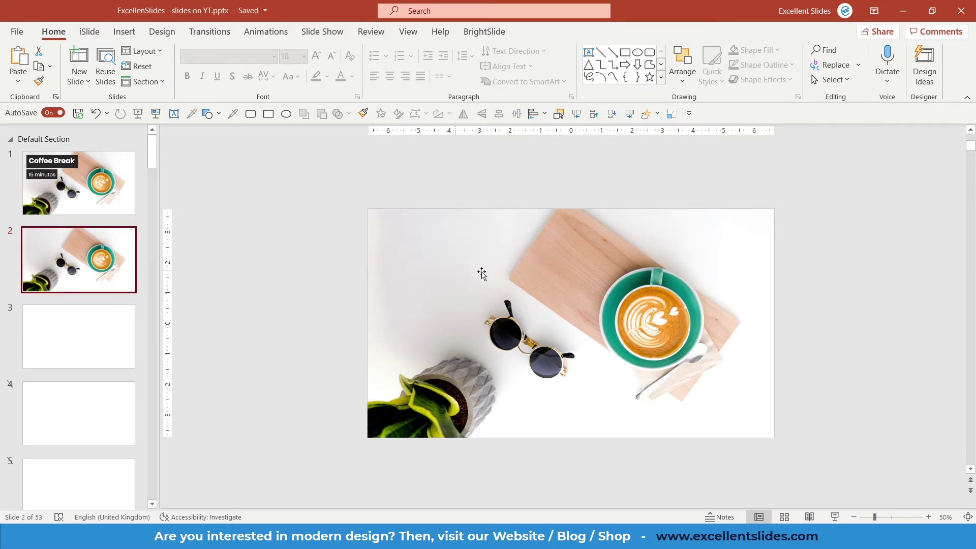
{"action": "left_click", "coordinate": [131, 41]}
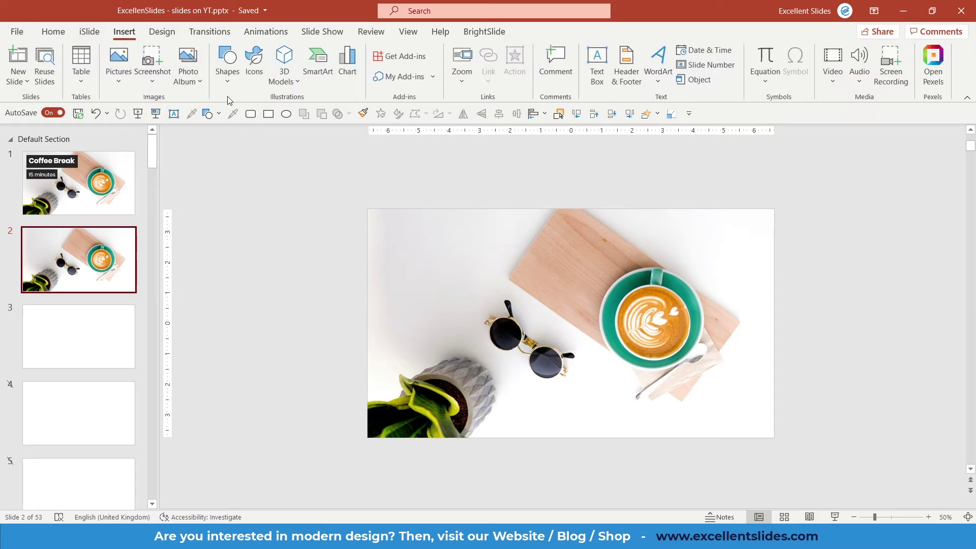
Add a text box reading 'Coffee Break' on the photo's upper left.
{"action": "left_click", "coordinate": [596, 63]}
{"action": "left_click", "coordinate": [394, 182]}
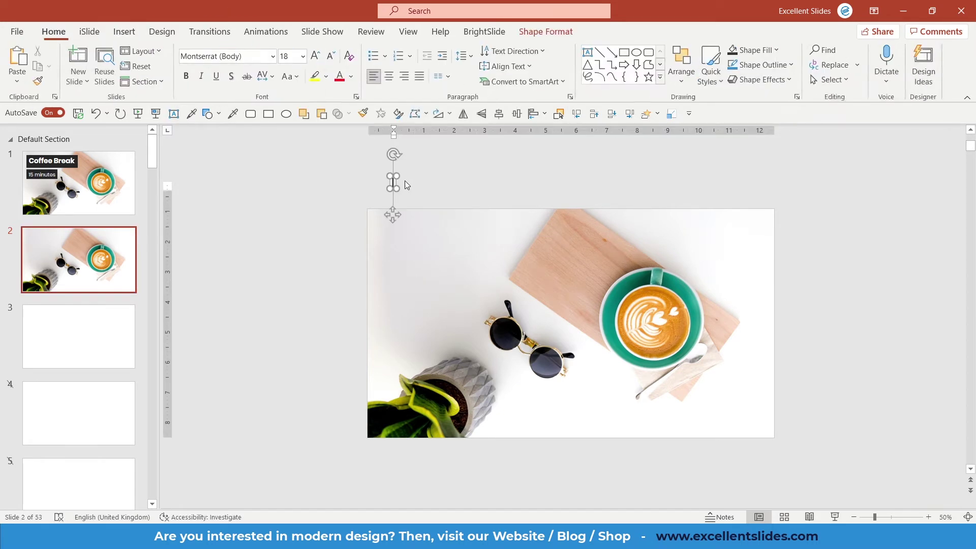
{"action": "type", "text": "C"}
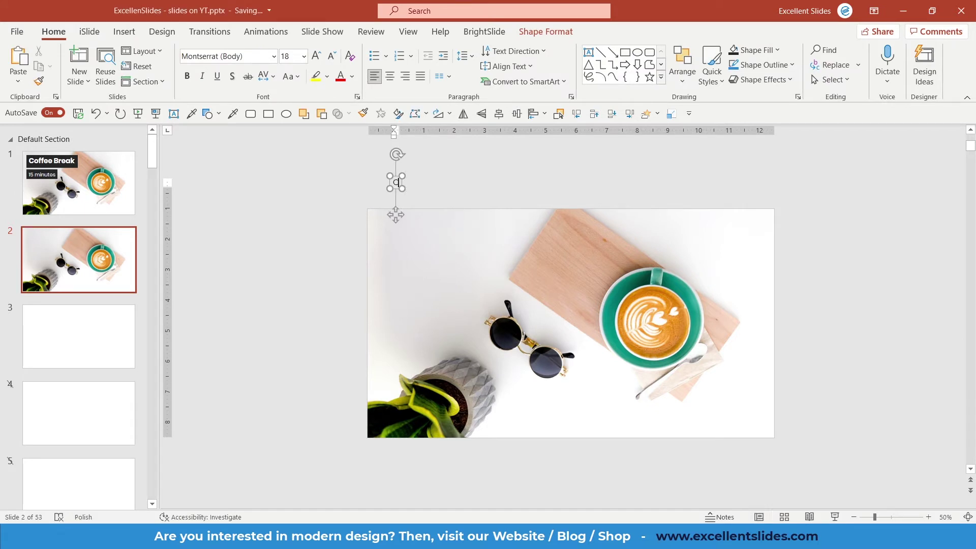
{"action": "type", "text": "offee Break"}
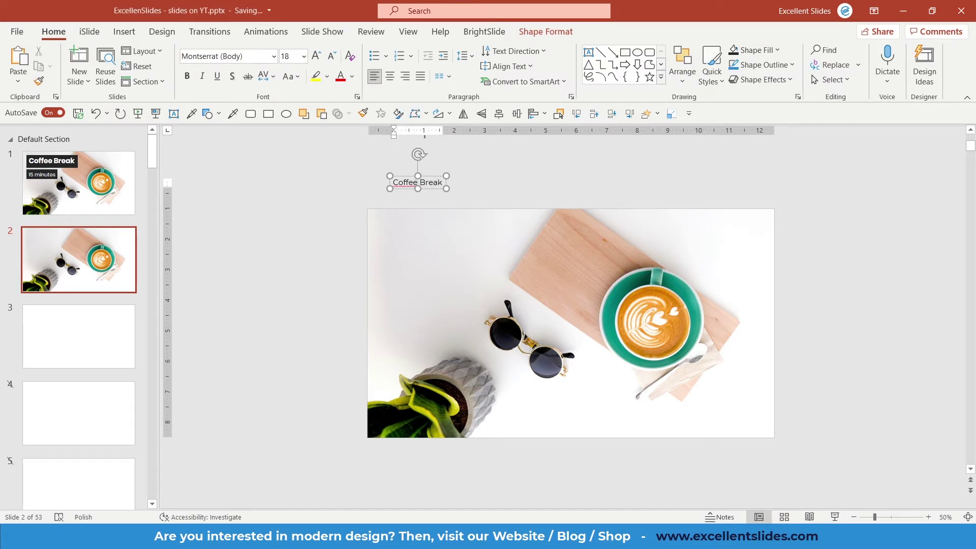
{"action": "key", "text": "ctrl+a"}
{"action": "scroll", "coordinate": [428, 195], "scroll_direction": "up", "scroll_amount": 3}
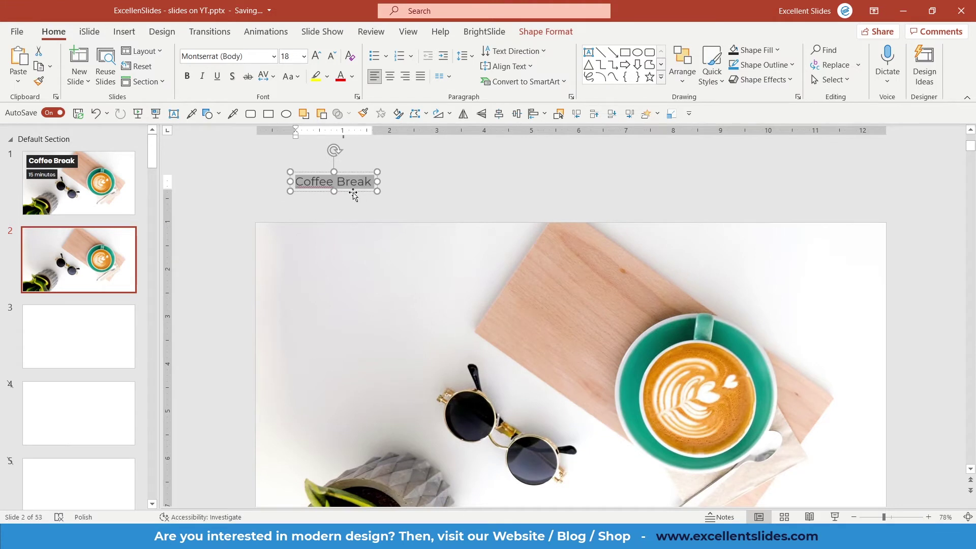
{"action": "left_click_drag", "start_coordinate": [349, 192], "coordinate": [378, 284]}
{"action": "scroll", "coordinate": [378, 283], "scroll_direction": "down", "scroll_amount": 2}
{"action": "left_click", "coordinate": [238, 57]}
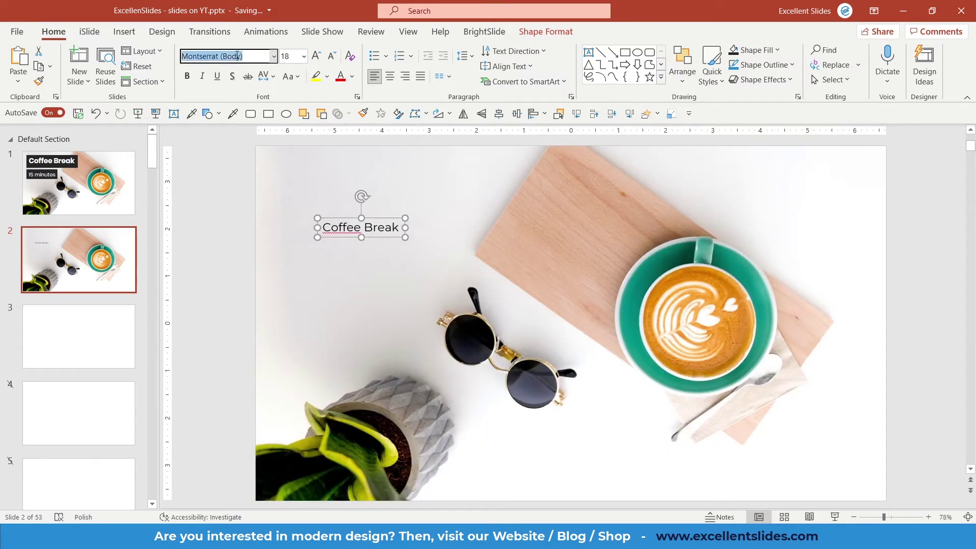
Set the Coffee Break title font to bold Poppins.
{"action": "type", "text": "Poppins"}
{"action": "key", "text": "Return"}
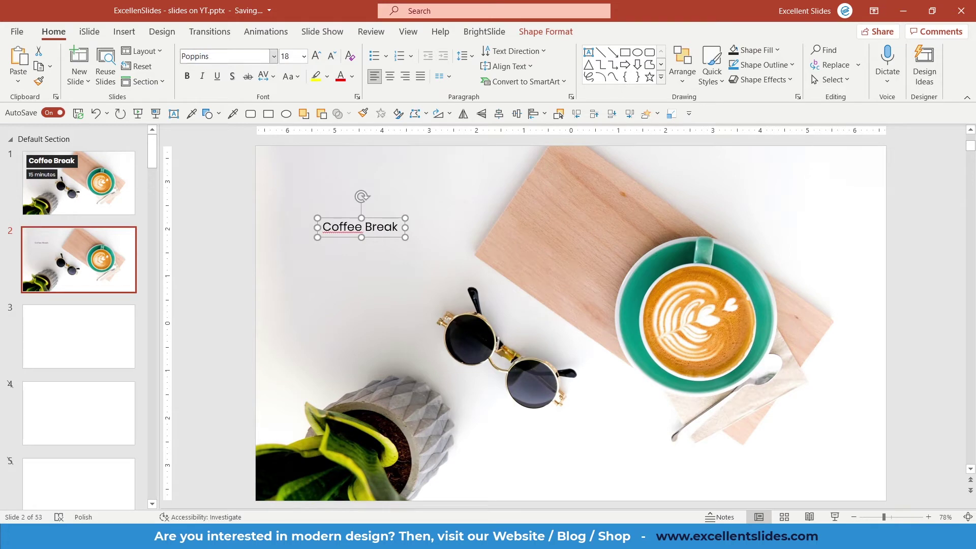
{"action": "scroll", "coordinate": [413, 231], "scroll_direction": "up", "scroll_amount": 5}
{"action": "scroll", "coordinate": [413, 231], "scroll_direction": "down", "scroll_amount": 5}
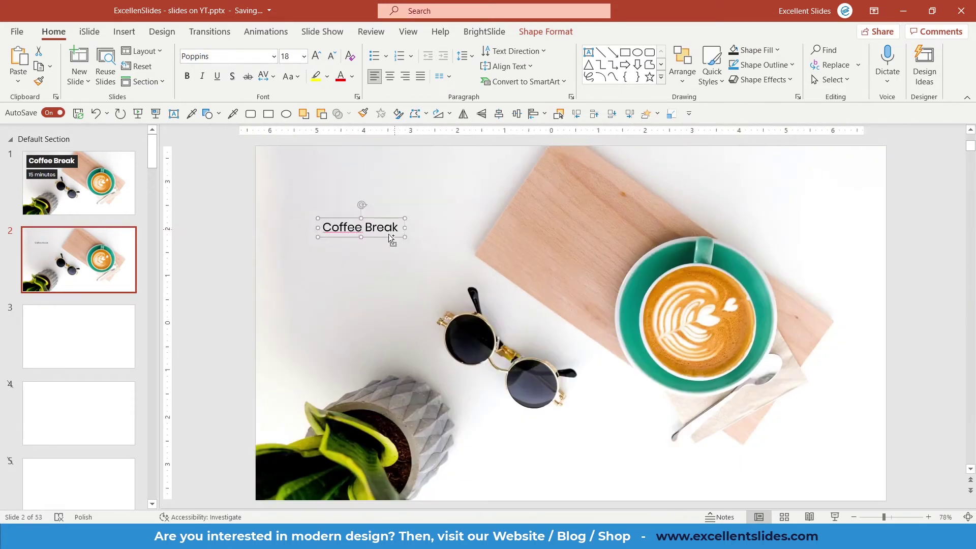
{"action": "scroll", "coordinate": [364, 235], "scroll_direction": "up", "scroll_amount": 5}
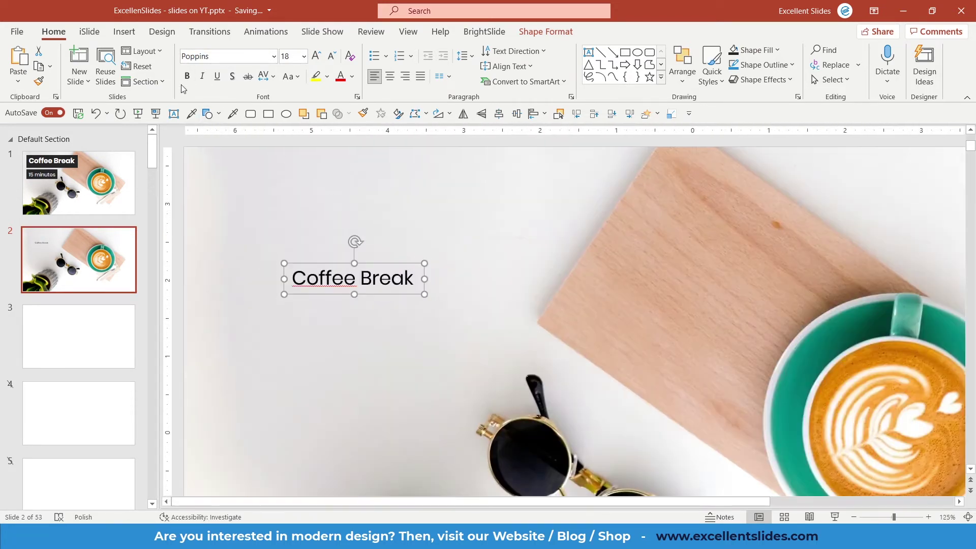
{"action": "left_click", "coordinate": [188, 76]}
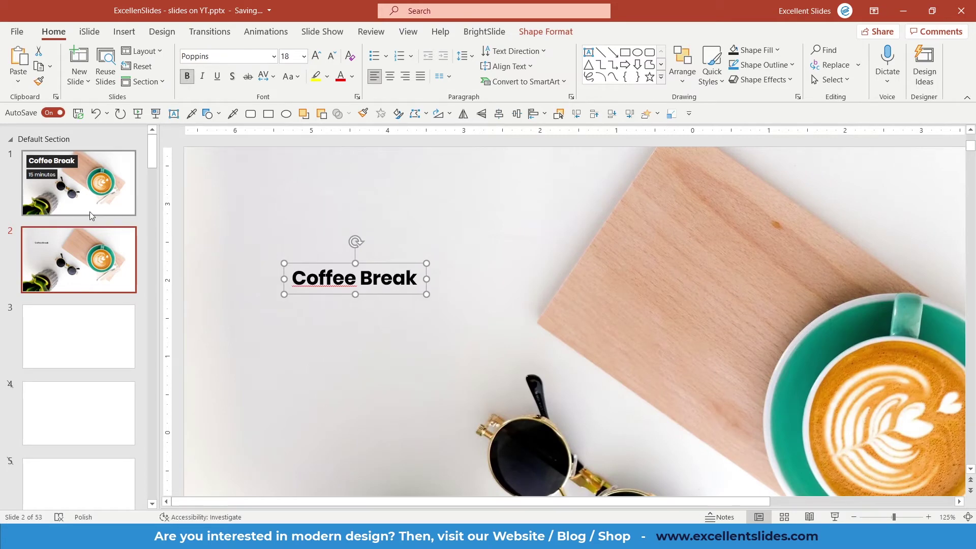
Check slide 1's heading, then set the Coffee Break text to 60 pt.
{"action": "left_click", "coordinate": [91, 215]}
{"action": "left_click", "coordinate": [349, 229]}
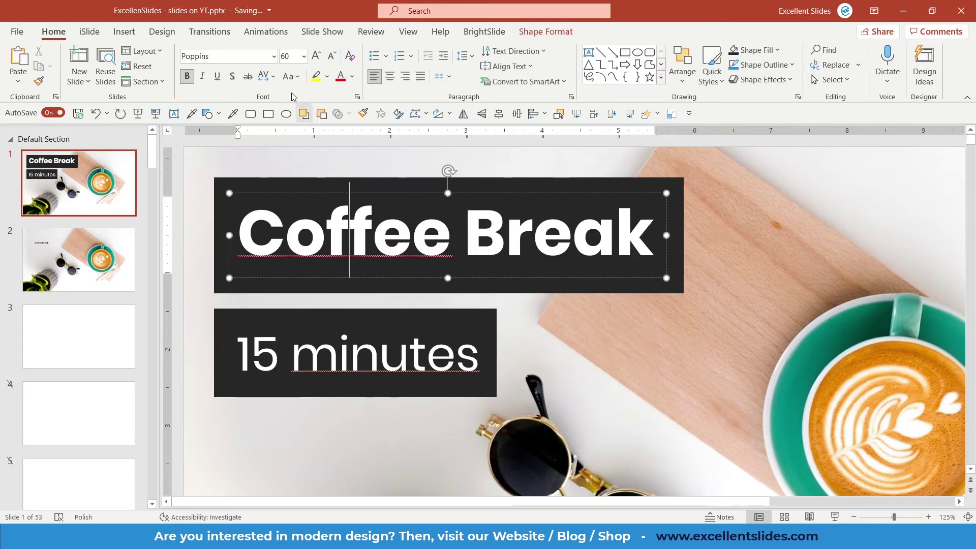
{"action": "left_click", "coordinate": [79, 259]}
{"action": "left_click", "coordinate": [351, 274]}
{"action": "key", "text": "ctrl+a"}
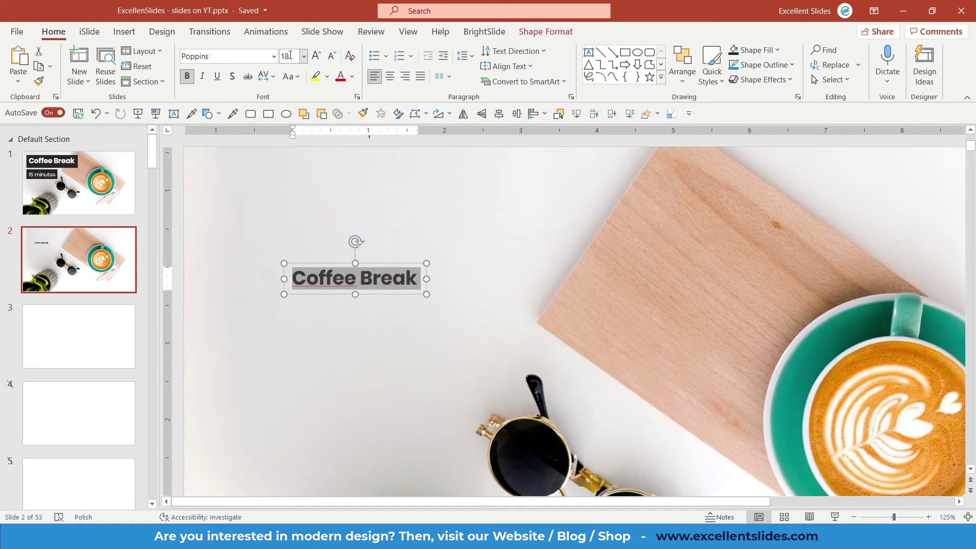
{"action": "left_click", "coordinate": [289, 55]}
{"action": "key", "text": "Return"}
{"action": "scroll", "coordinate": [337, 240], "scroll_direction": "down", "scroll_amount": 2, "text": "ctrl"}
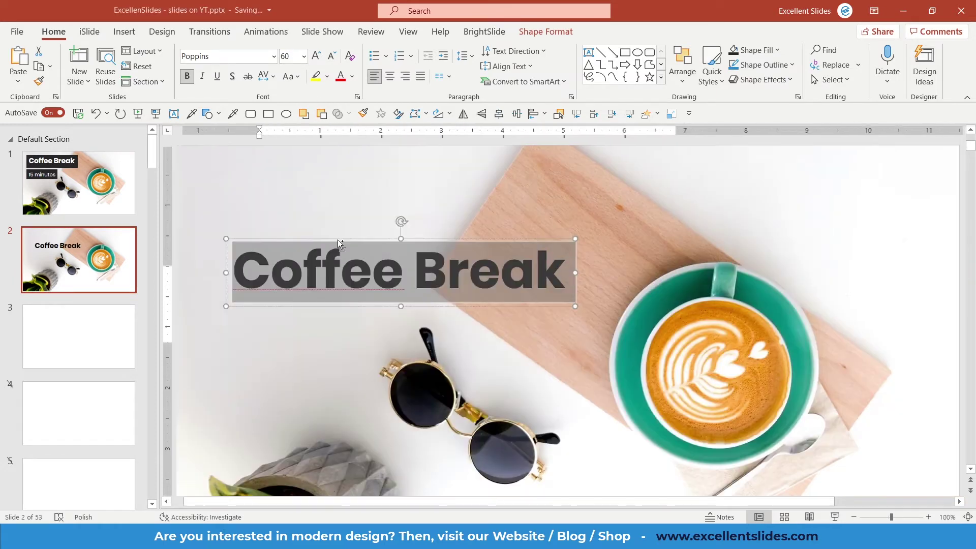
Make the Coffee Break title white and move it up and to the left.
{"action": "left_click", "coordinate": [308, 307]}
{"action": "scroll", "coordinate": [356, 288], "scroll_direction": "down", "scroll_amount": 2, "text": "ctrl"}
{"action": "scroll", "coordinate": [371, 276], "scroll_direction": "up", "scroll_amount": 1, "text": "ctrl"}
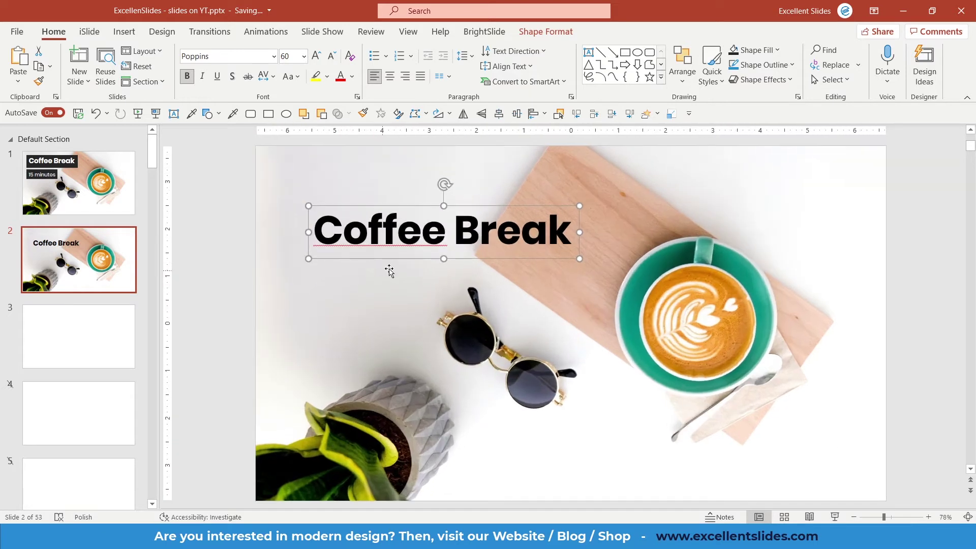
{"action": "left_click", "coordinate": [352, 76]}
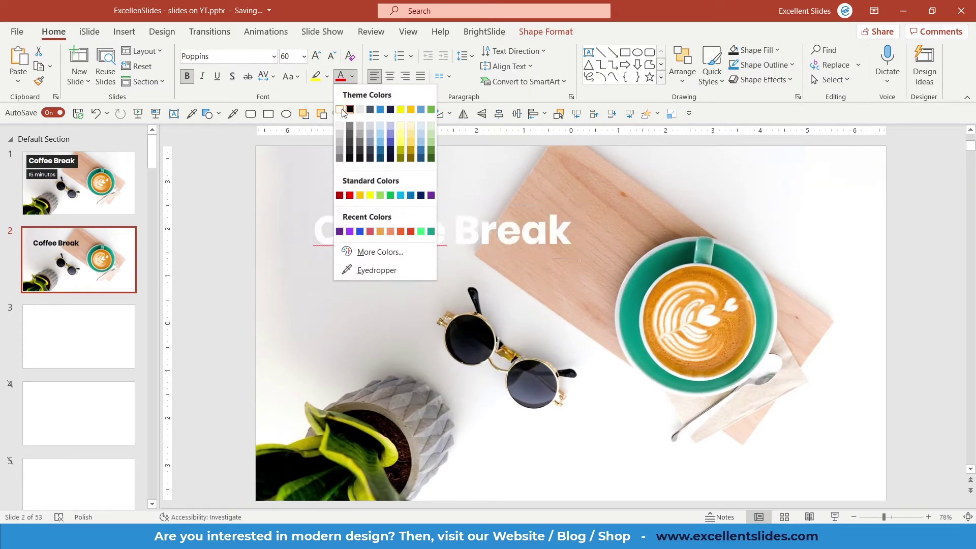
{"action": "left_click", "coordinate": [339, 108]}
{"action": "left_click_drag", "start_coordinate": [364, 264], "coordinate": [338, 234]}
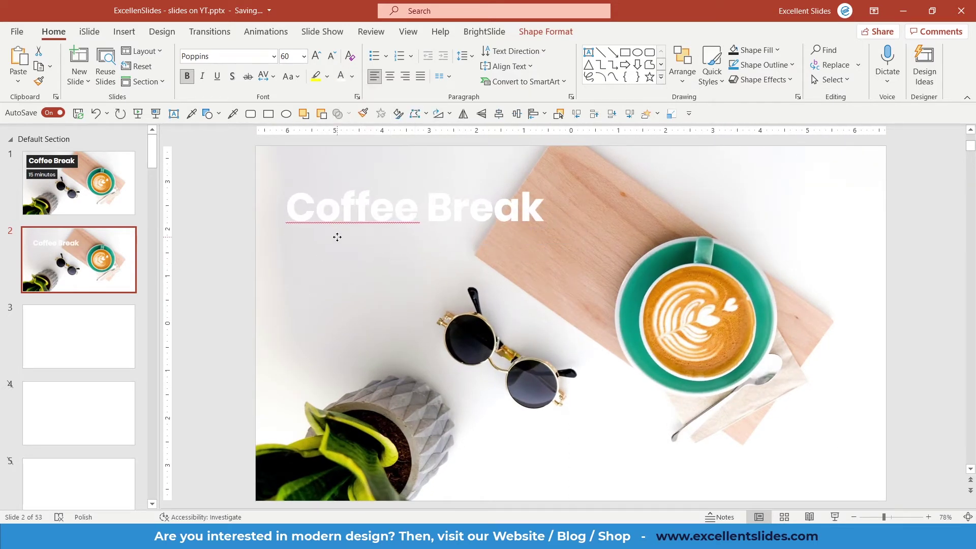
{"action": "left_click", "coordinate": [89, 193]}
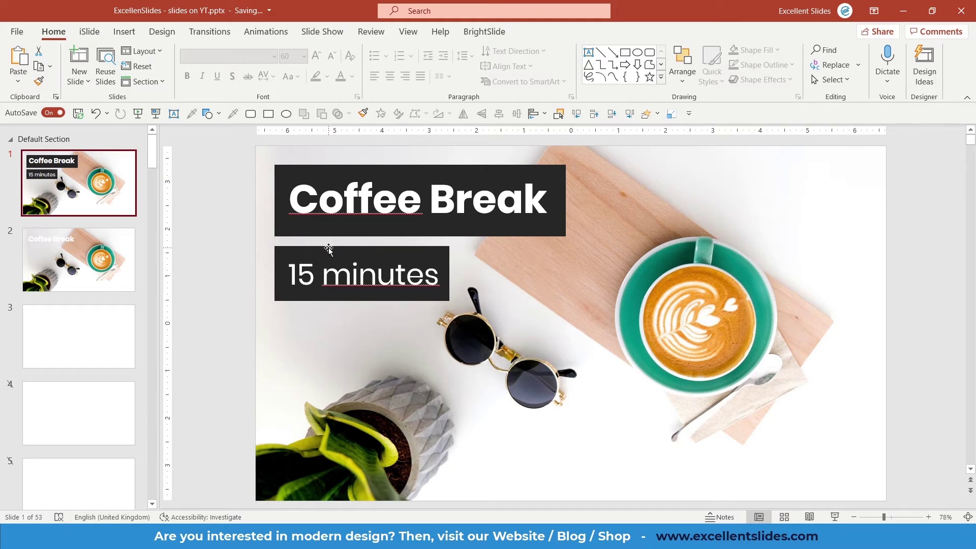
Give the title box a Black, Text 1, Lighter 15% shape fill.
{"action": "left_click", "coordinate": [91, 257]}
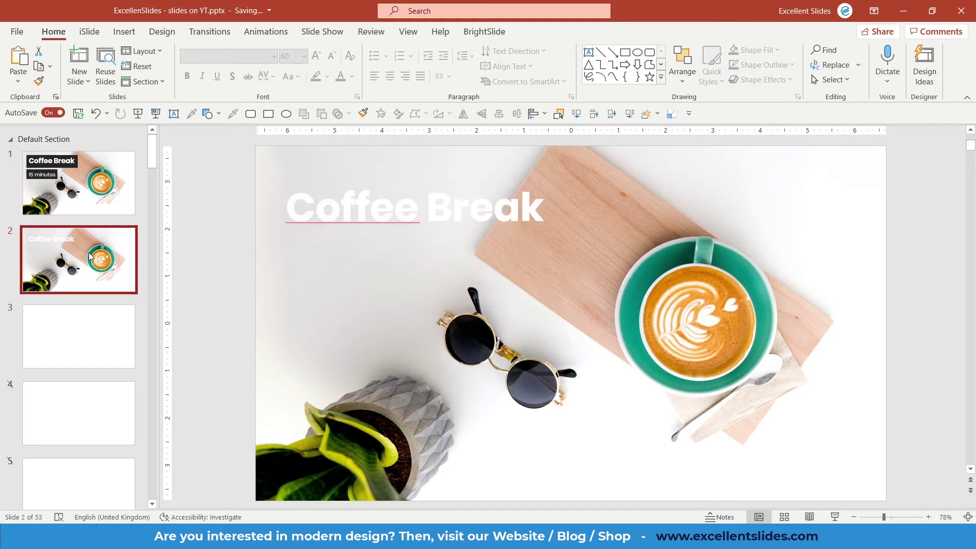
{"action": "left_click", "coordinate": [345, 198]}
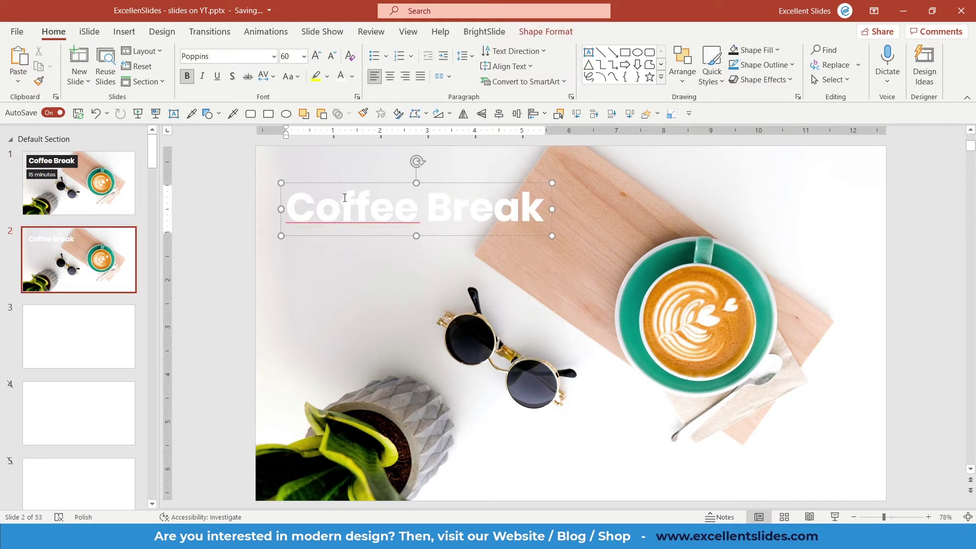
{"action": "triple_click", "coordinate": [344, 197]}
{"action": "key", "text": "Escape"}
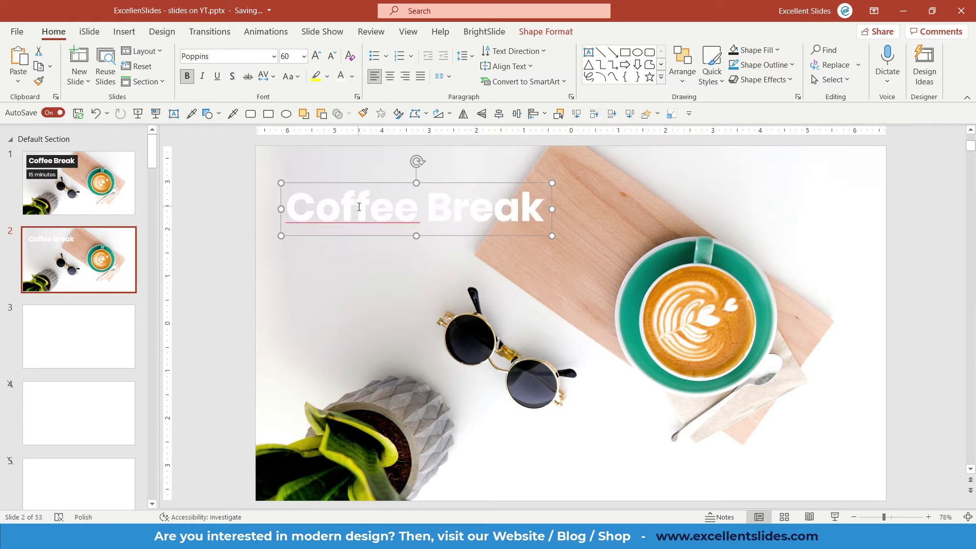
{"action": "left_click", "coordinate": [770, 56]}
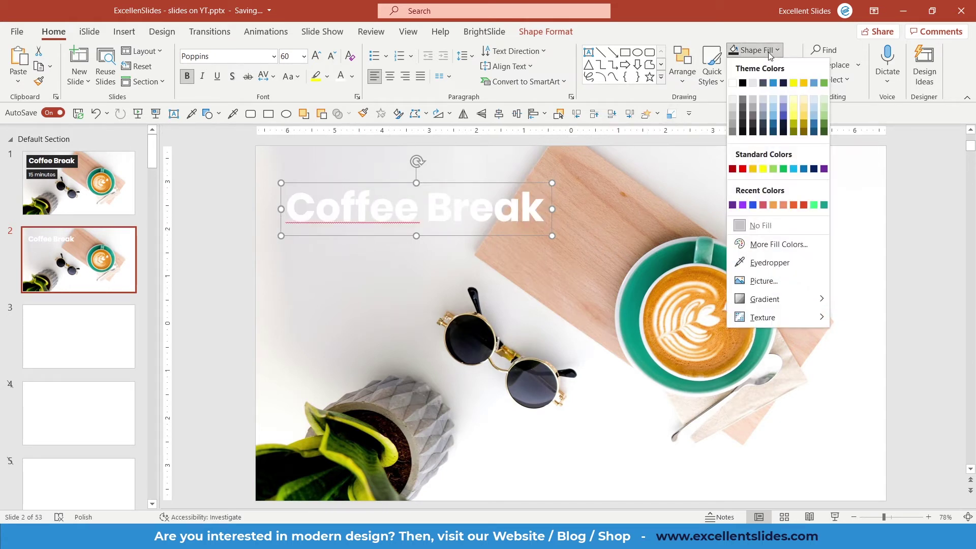
{"action": "left_click", "coordinate": [744, 124]}
{"action": "key", "text": "Escape"}
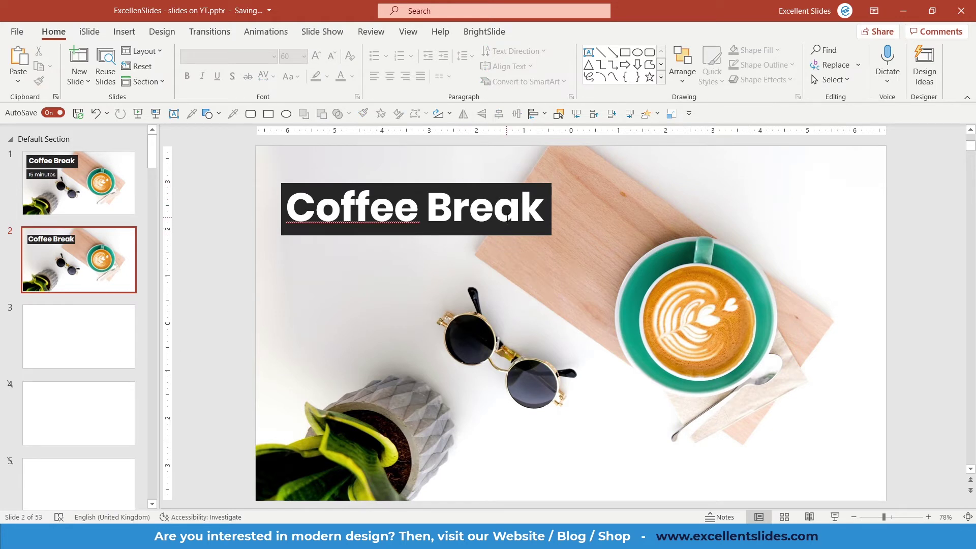
After comparing with slide 1, set the title box's shape fill to No Fill.
{"action": "left_click", "coordinate": [119, 181]}
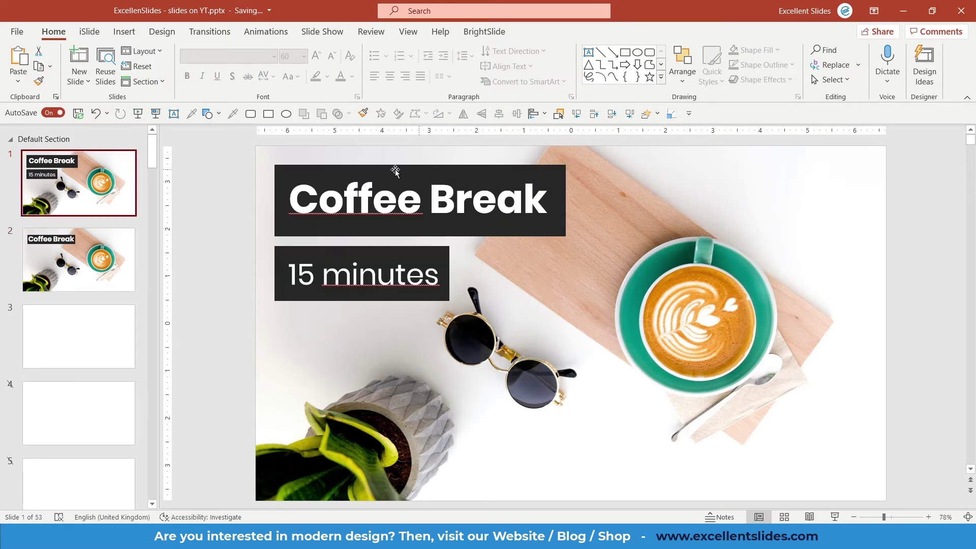
{"action": "left_click", "coordinate": [547, 165]}
{"action": "left_click", "coordinate": [554, 171]}
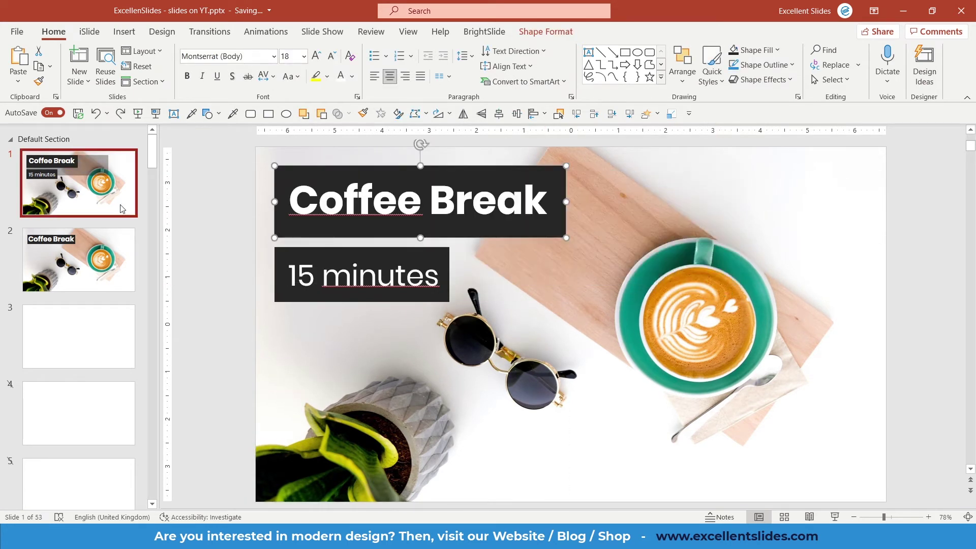
{"action": "key", "text": "Page_Down"}
{"action": "left_click", "coordinate": [417, 208]}
{"action": "key", "text": "ctrl+a"}
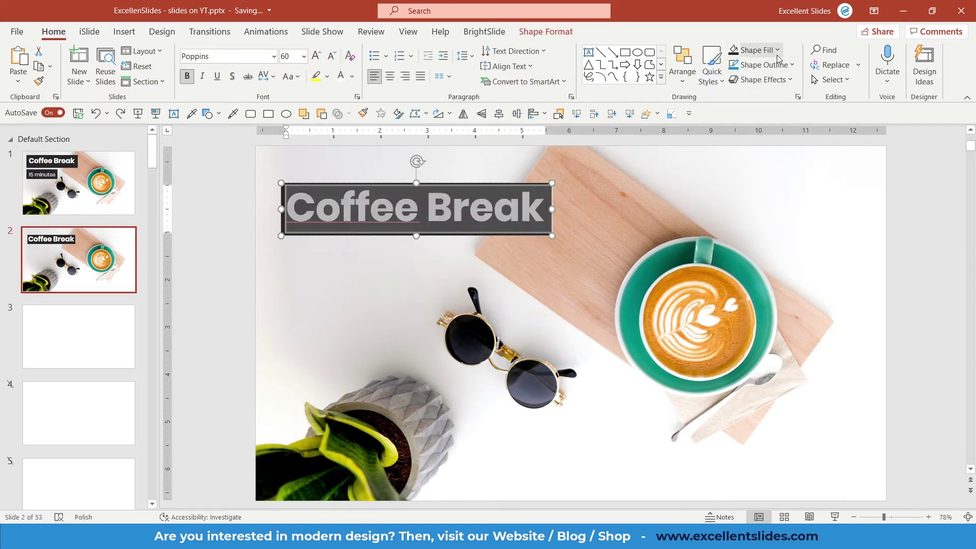
{"action": "left_click", "coordinate": [778, 49]}
{"action": "left_click", "coordinate": [760, 226]}
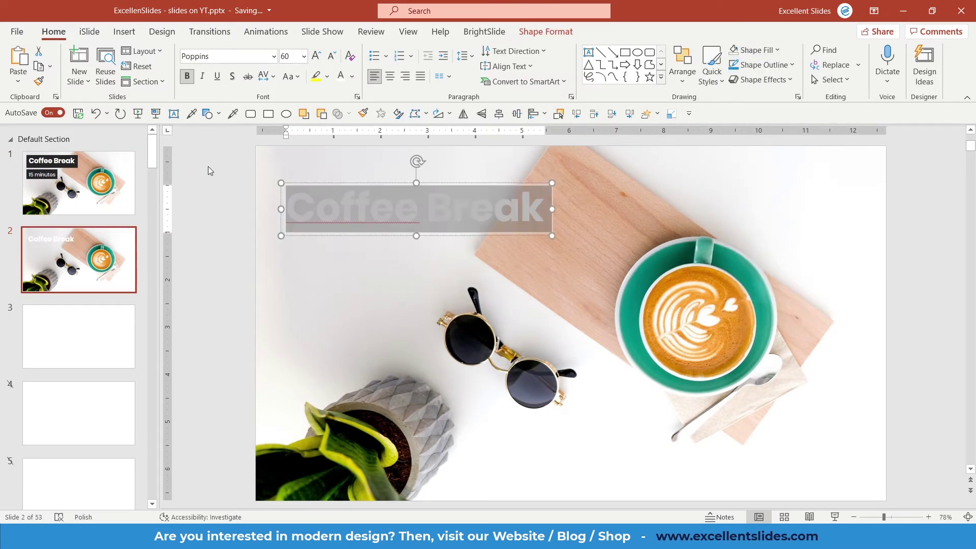
{"action": "left_click", "coordinate": [208, 167]}
{"action": "left_click", "coordinate": [125, 32]}
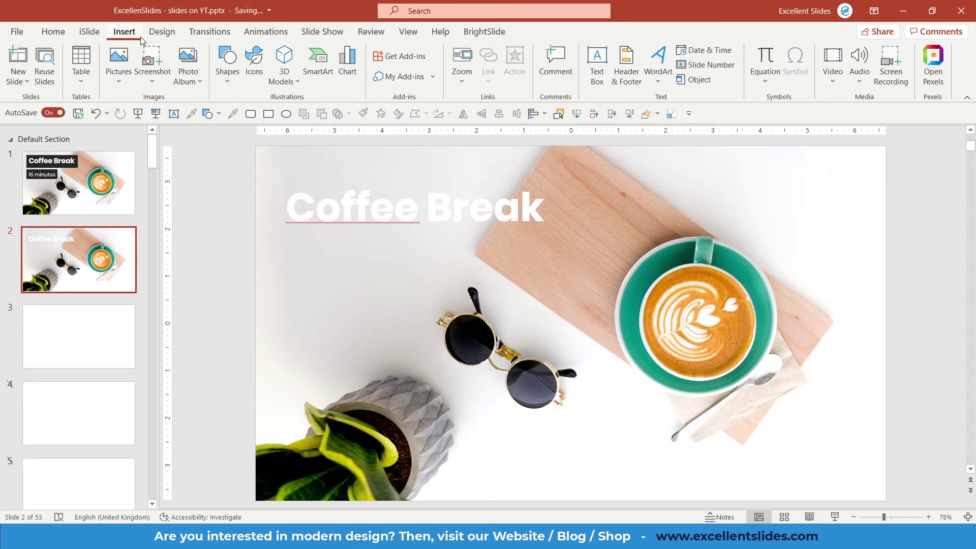
Draw a Black, Text 1, Lighter 15% rectangle, 1.31" by 6", over the title.
{"action": "left_click", "coordinate": [236, 75]}
{"action": "left_click", "coordinate": [261, 116]}
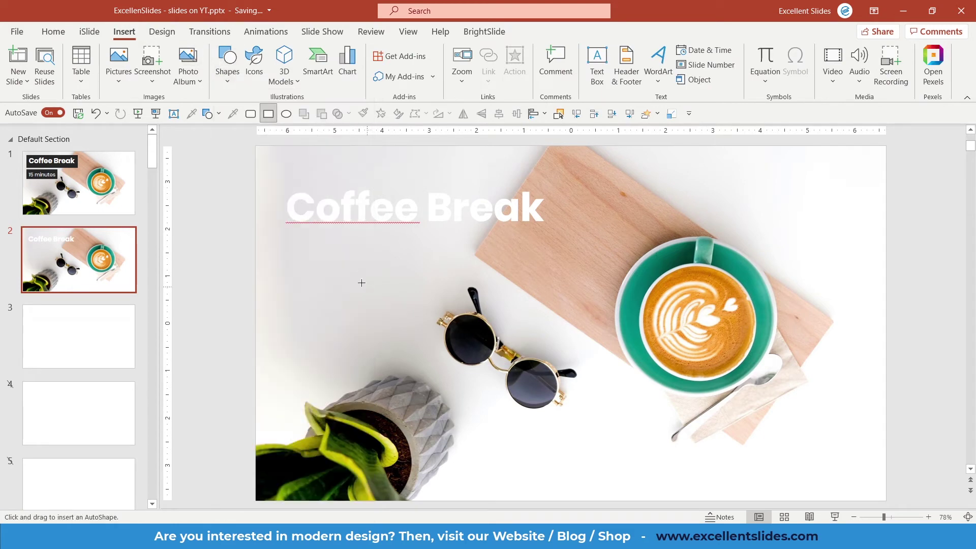
{"action": "left_click_drag", "start_coordinate": [295, 235], "coordinate": [496, 330]}
{"action": "mouse_move", "coordinate": [364, 259]}
{"action": "left_mouse_down"}
{"action": "mouse_move", "coordinate": [380, 279]}
{"action": "mouse_move", "coordinate": [430, 283]}
{"action": "left_mouse_up"}
{"action": "left_click", "coordinate": [467, 50]}
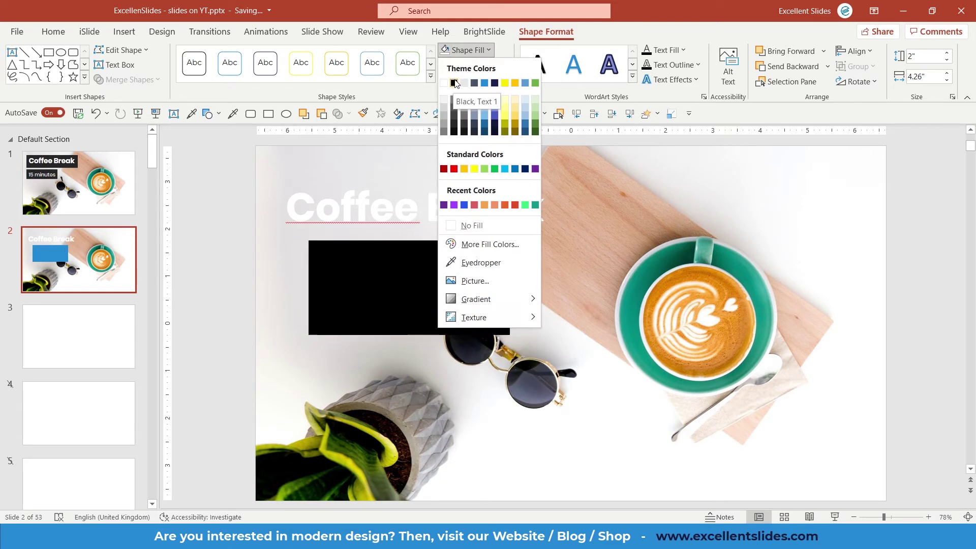
{"action": "left_click", "coordinate": [454, 125]}
{"action": "left_click_drag", "start_coordinate": [415, 288], "coordinate": [380, 226]}
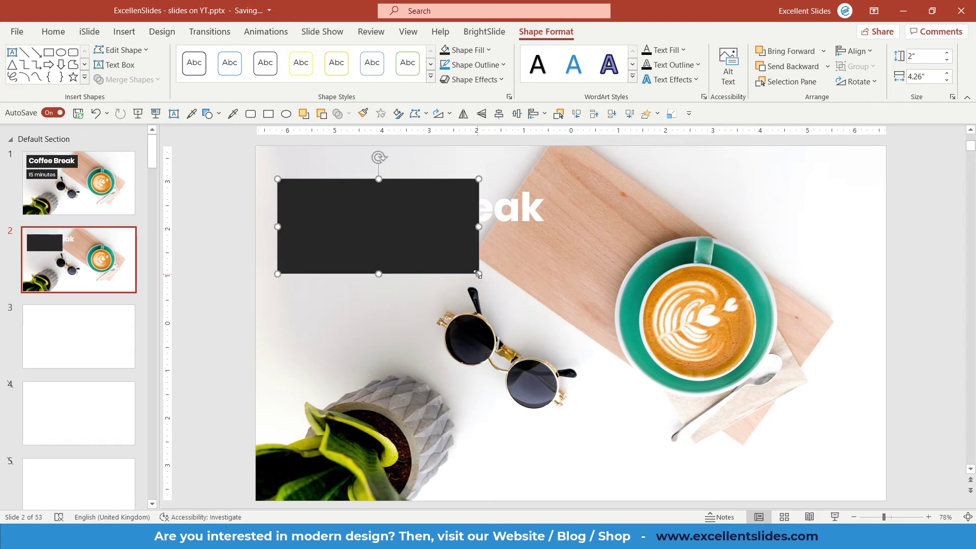
{"action": "left_click_drag", "start_coordinate": [478, 274], "coordinate": [561, 241]}
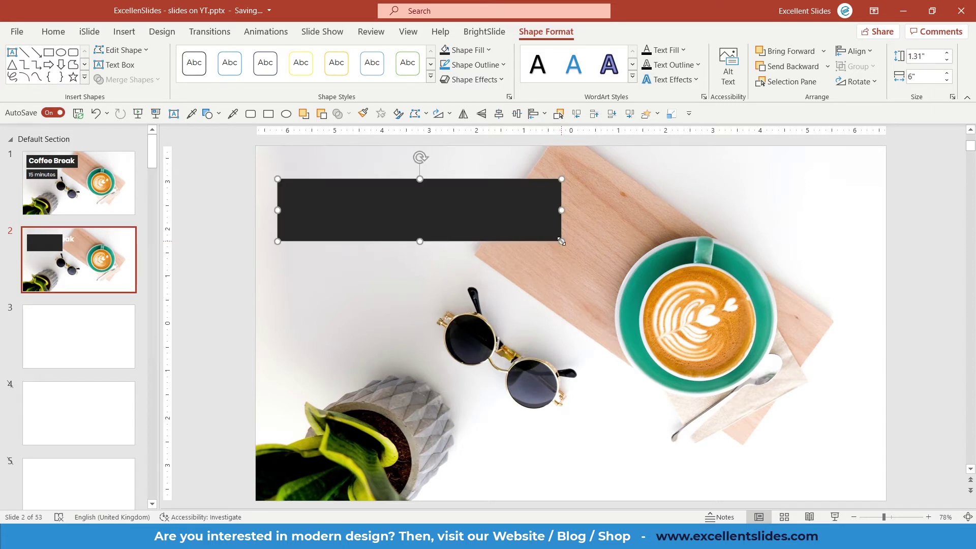
Send the dark rectangle backward behind the title and enlarge it to 1.36" by 6.11".
{"action": "right_click", "coordinate": [484, 210]}
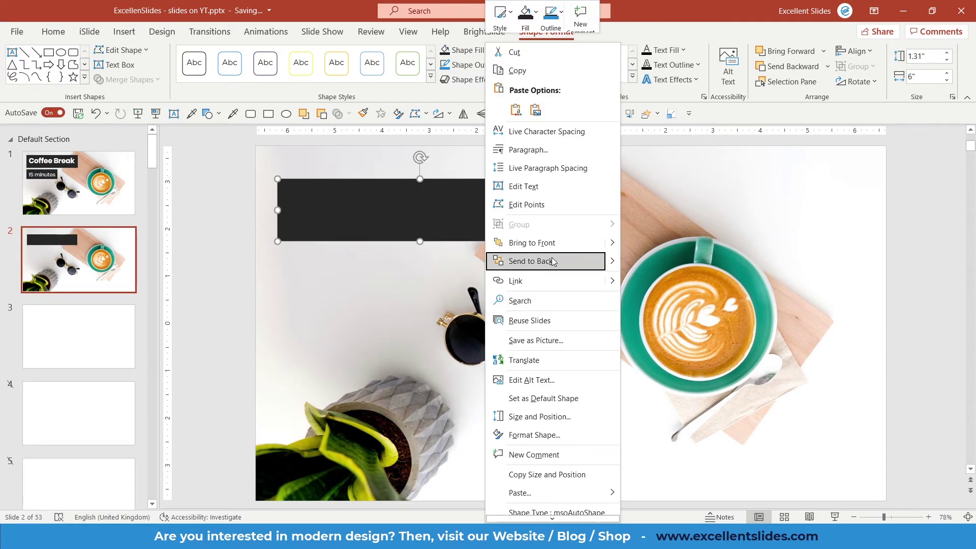
{"action": "mouse_move", "coordinate": [610, 262]}
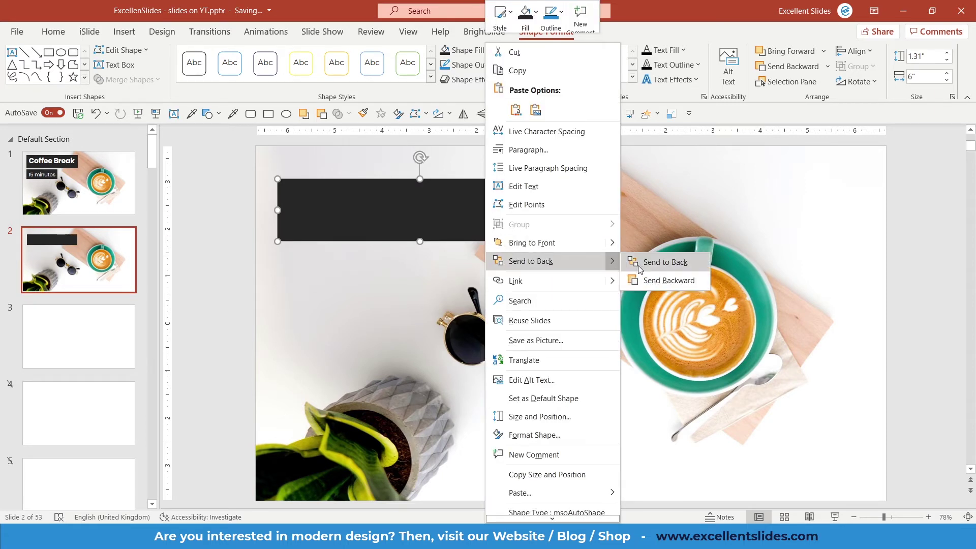
{"action": "left_click", "coordinate": [644, 281]}
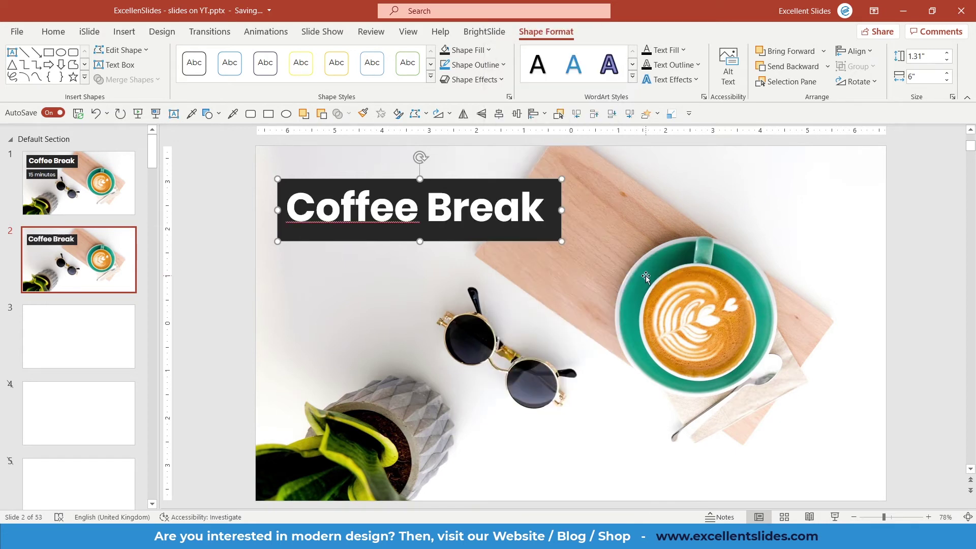
{"action": "left_click_drag", "start_coordinate": [562, 242], "coordinate": [568, 243]}
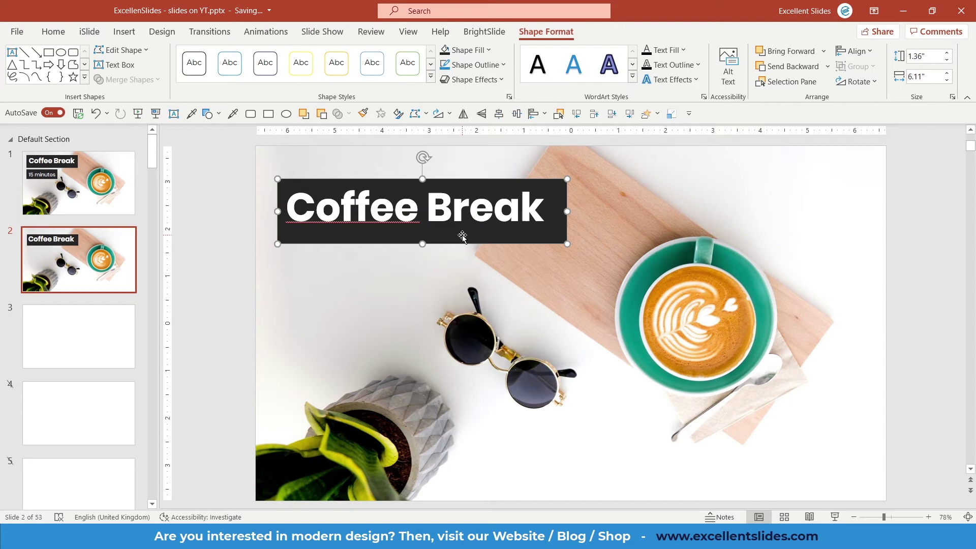
{"action": "left_click", "coordinate": [476, 214], "text": "shift"}
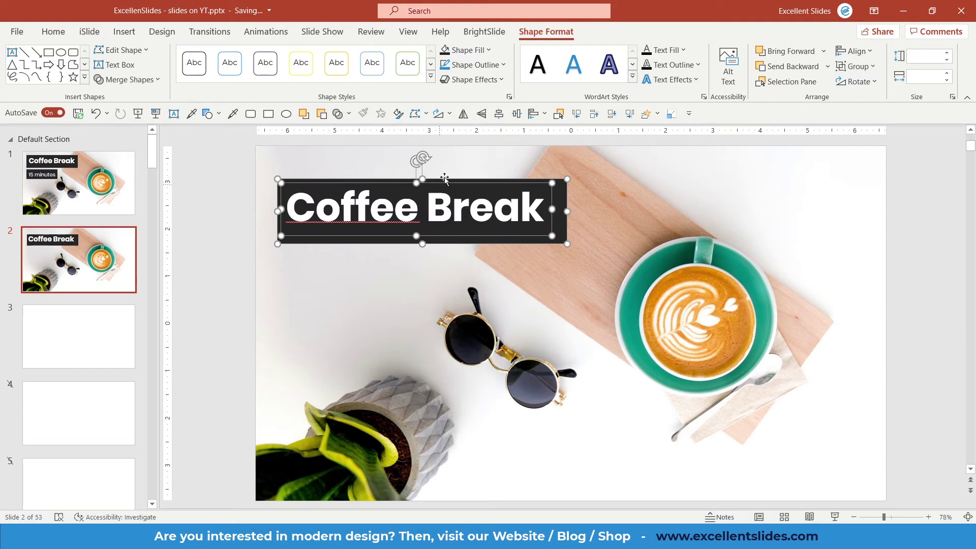
Center the Coffee Break title on its dark box horizontally and vertically.
{"action": "left_click", "coordinate": [855, 51]}
{"action": "left_click", "coordinate": [891, 91]}
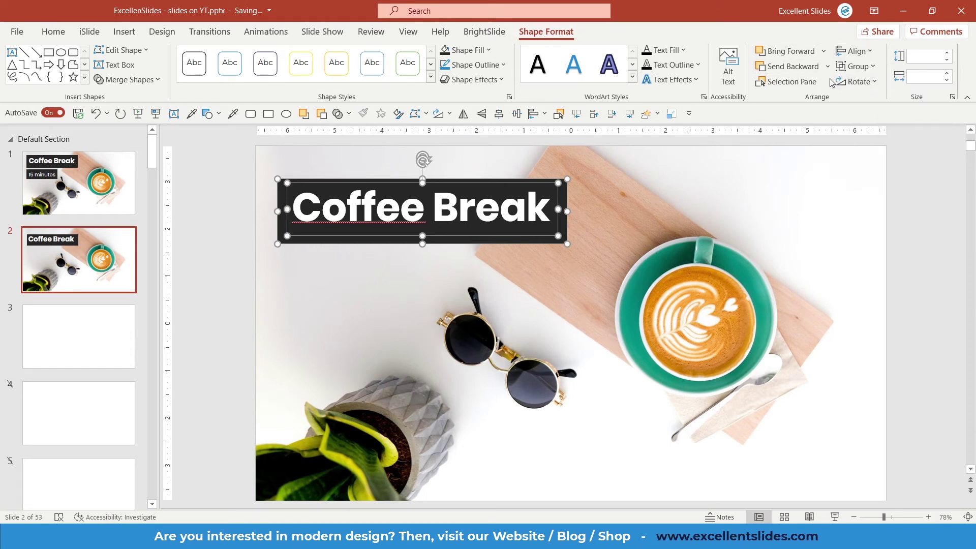
{"action": "left_click", "coordinate": [855, 51]}
{"action": "left_click", "coordinate": [892, 143]}
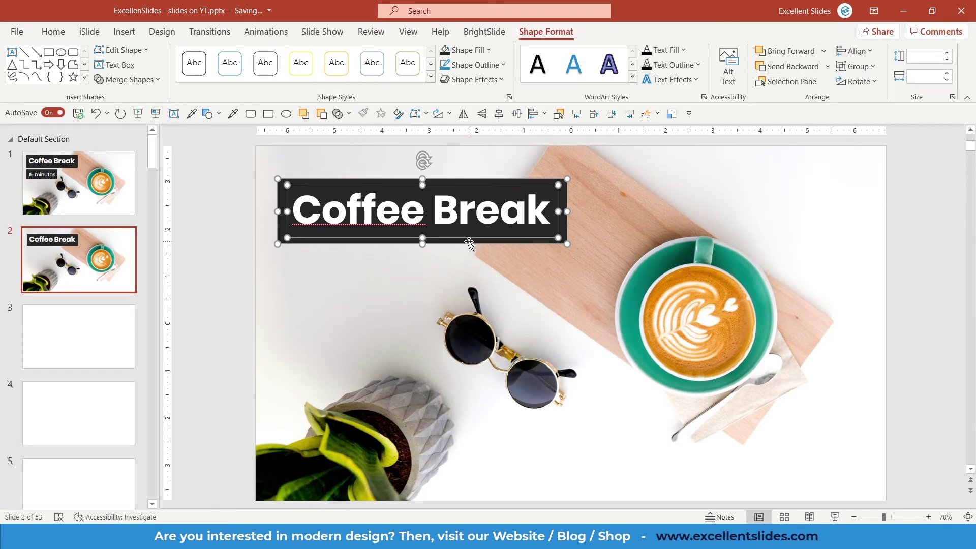
{"action": "left_click", "coordinate": [466, 237]}
Duplicate the Coffee Break caption box just below the original.
{"action": "left_click", "coordinate": [268, 223]}
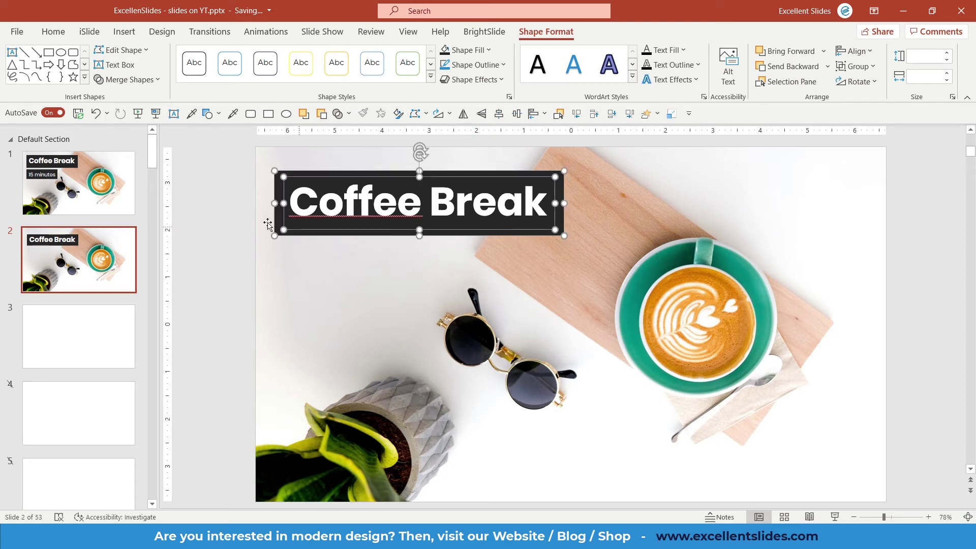
{"action": "left_click", "coordinate": [255, 192]}
{"action": "left_click", "coordinate": [320, 185]}
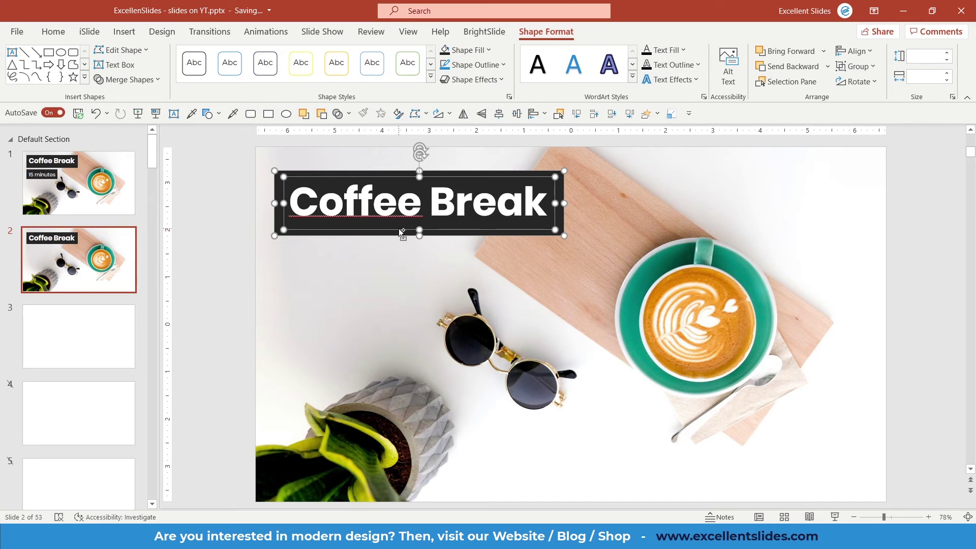
{"action": "left_click_drag", "start_coordinate": [399, 227], "coordinate": [401, 297]}
{"action": "key", "text": "Page_Up"}
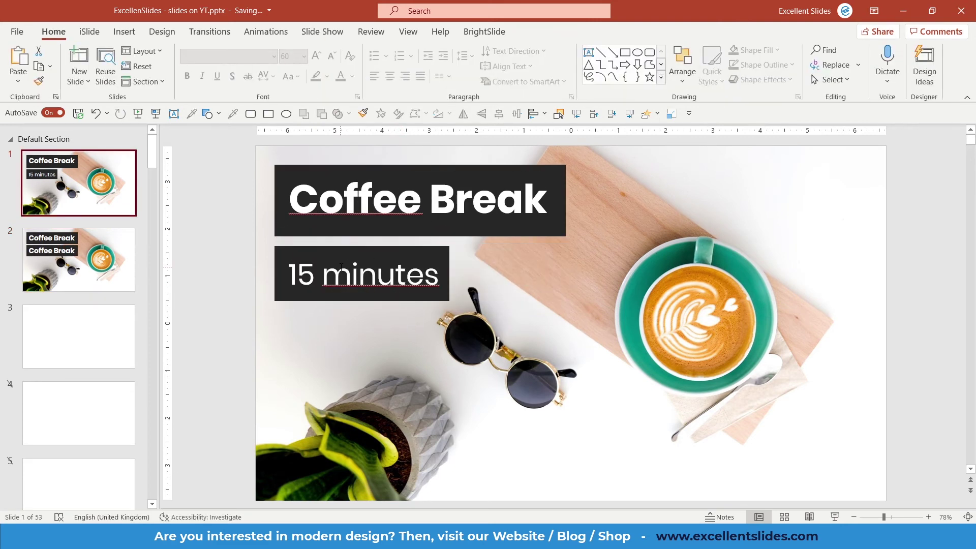
Change the copied caption to '15 minutes', non-bold, two font sizes smaller.
{"action": "left_click", "coordinate": [341, 268]}
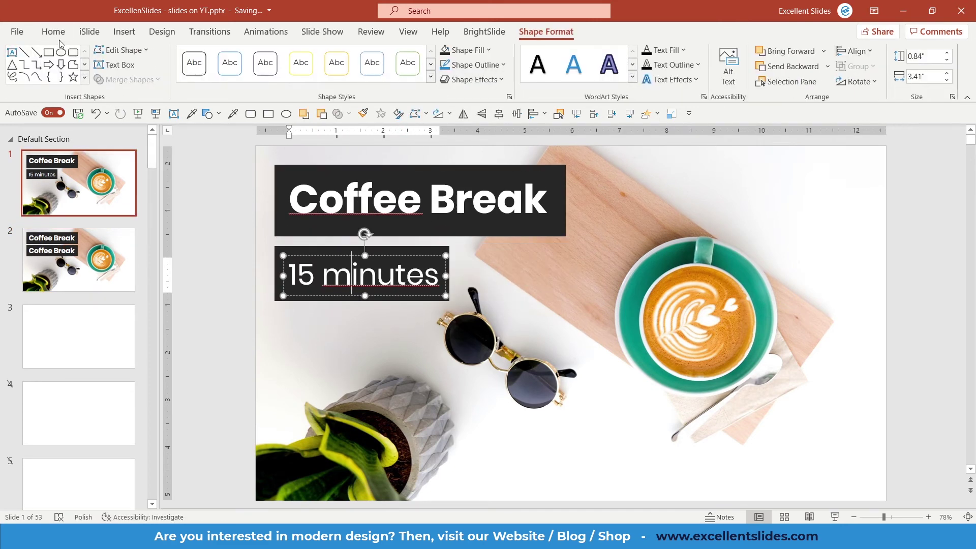
{"action": "key", "text": "Page_Down"}
{"action": "triple_click", "coordinate": [384, 274]}
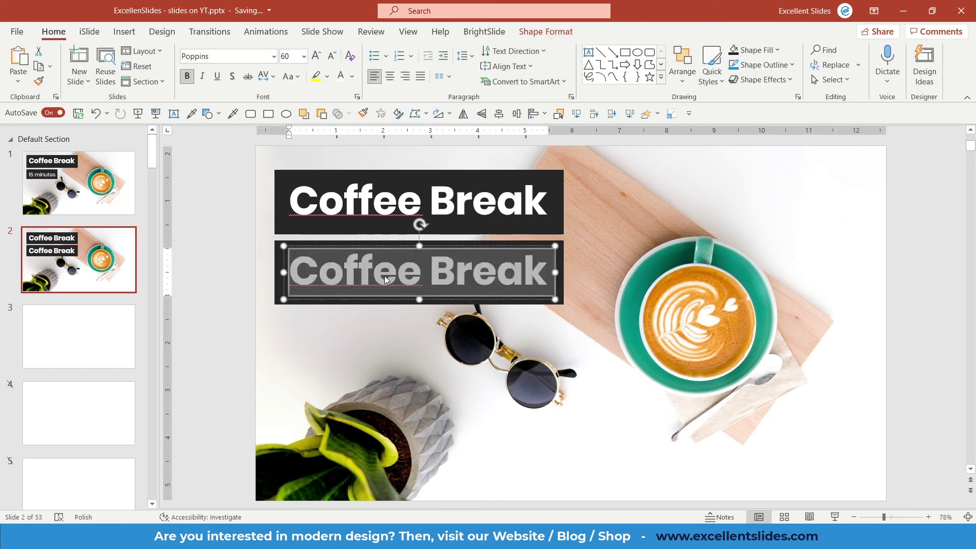
{"action": "type", "text": "15 minutes"}
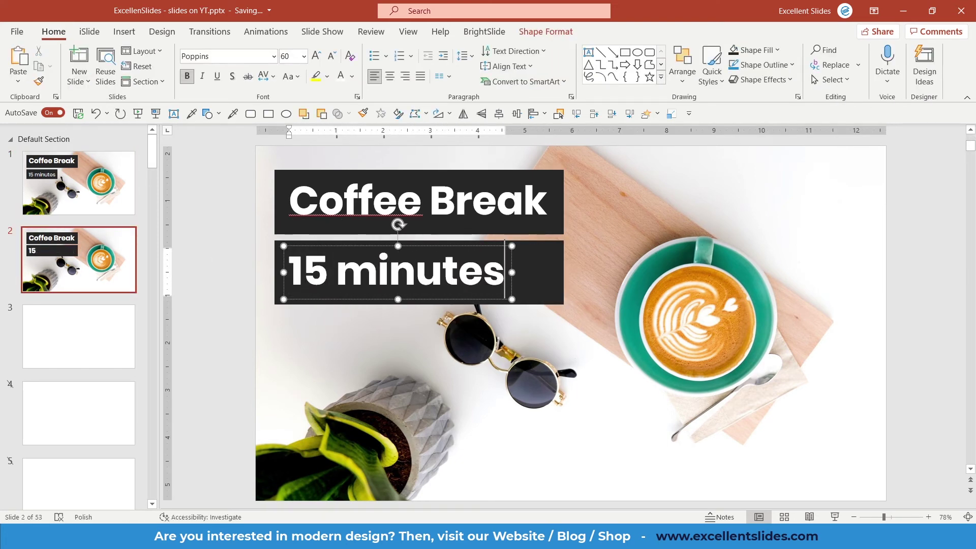
{"action": "key", "text": "ctrl+a"}
{"action": "key", "text": "ctrl+b"}
{"action": "key", "text": "ctrl+shift+comma"}
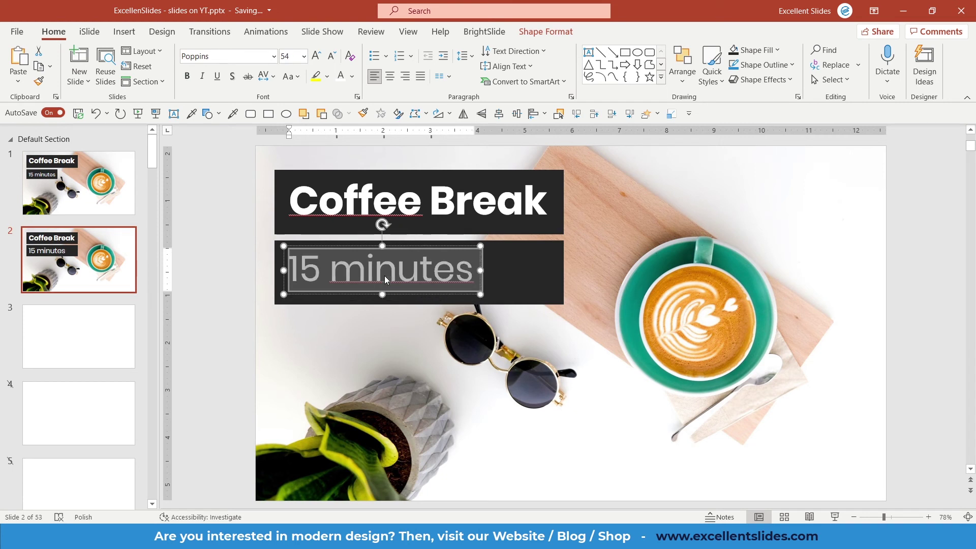
{"action": "key", "text": "ctrl+shift+comma"}
Shrink the dark box to fit '15 minutes', then play the slide full screen.
{"action": "left_click", "coordinate": [504, 284]}
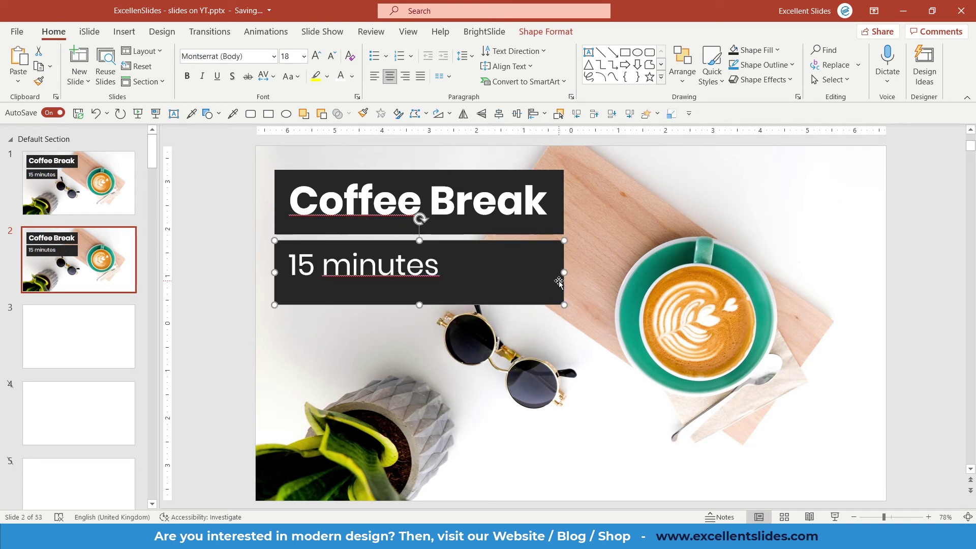
{"action": "left_click", "coordinate": [397, 262]}
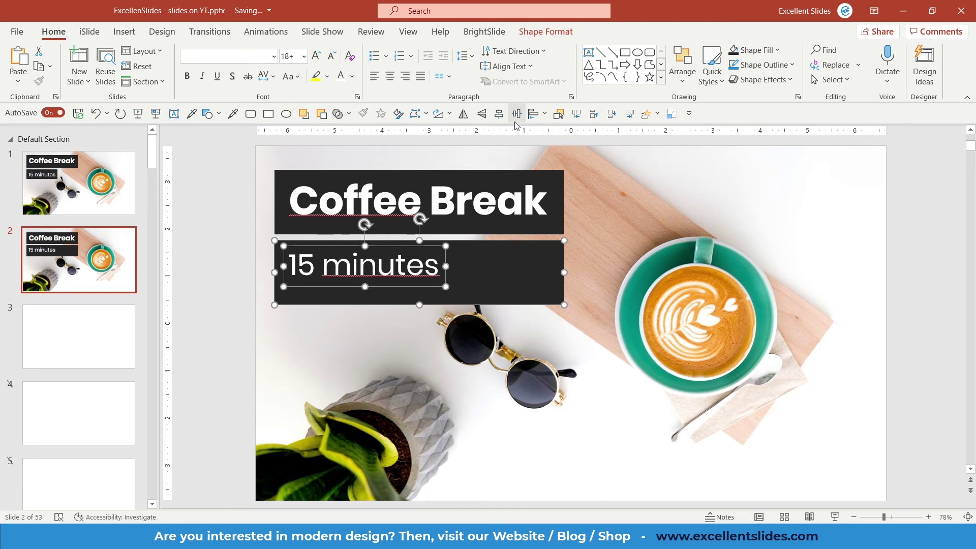
{"action": "key", "text": "Escape"}
{"action": "key", "text": "Escape"}
{"action": "left_click", "coordinate": [408, 299]}
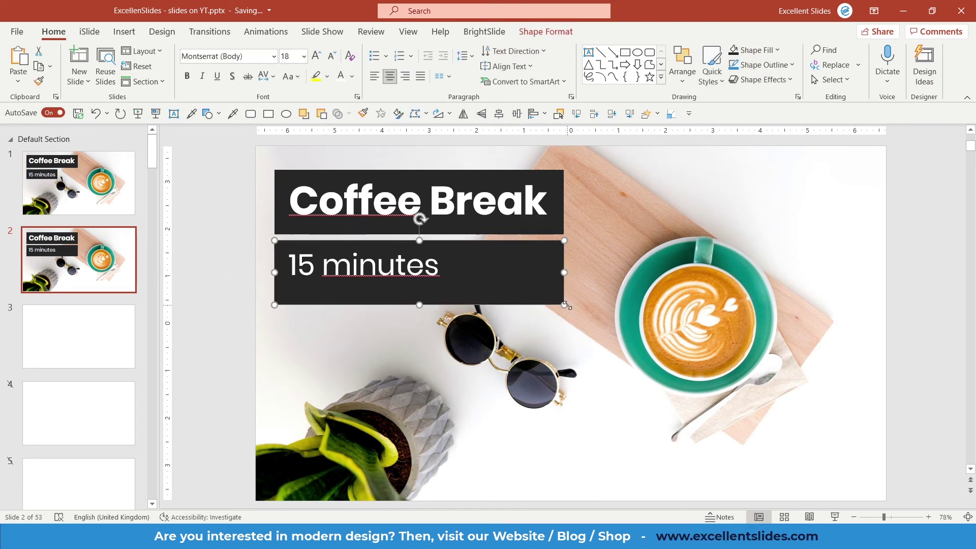
{"action": "left_click_drag", "start_coordinate": [564, 305], "coordinate": [452, 290]}
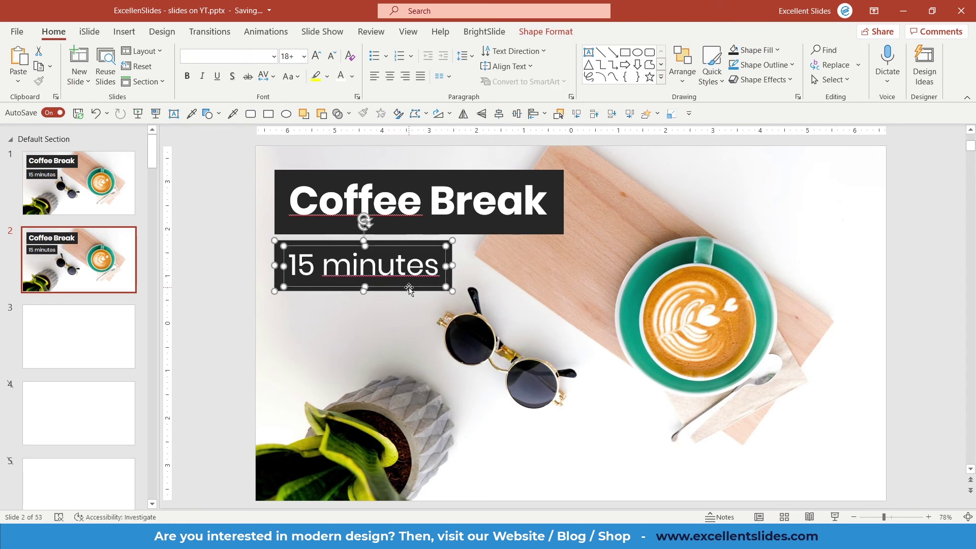
{"action": "key", "text": "Escape"}
{"action": "key", "text": "shift+F5"}
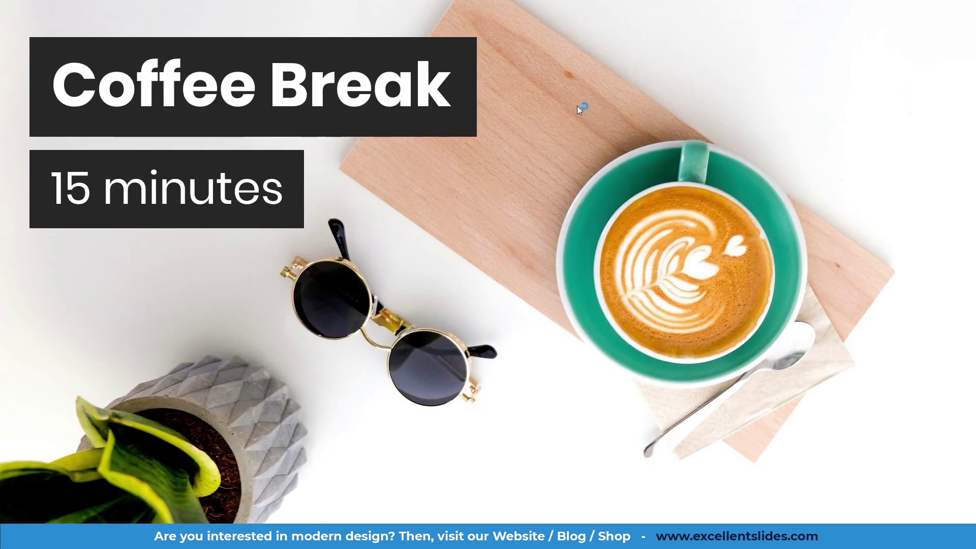